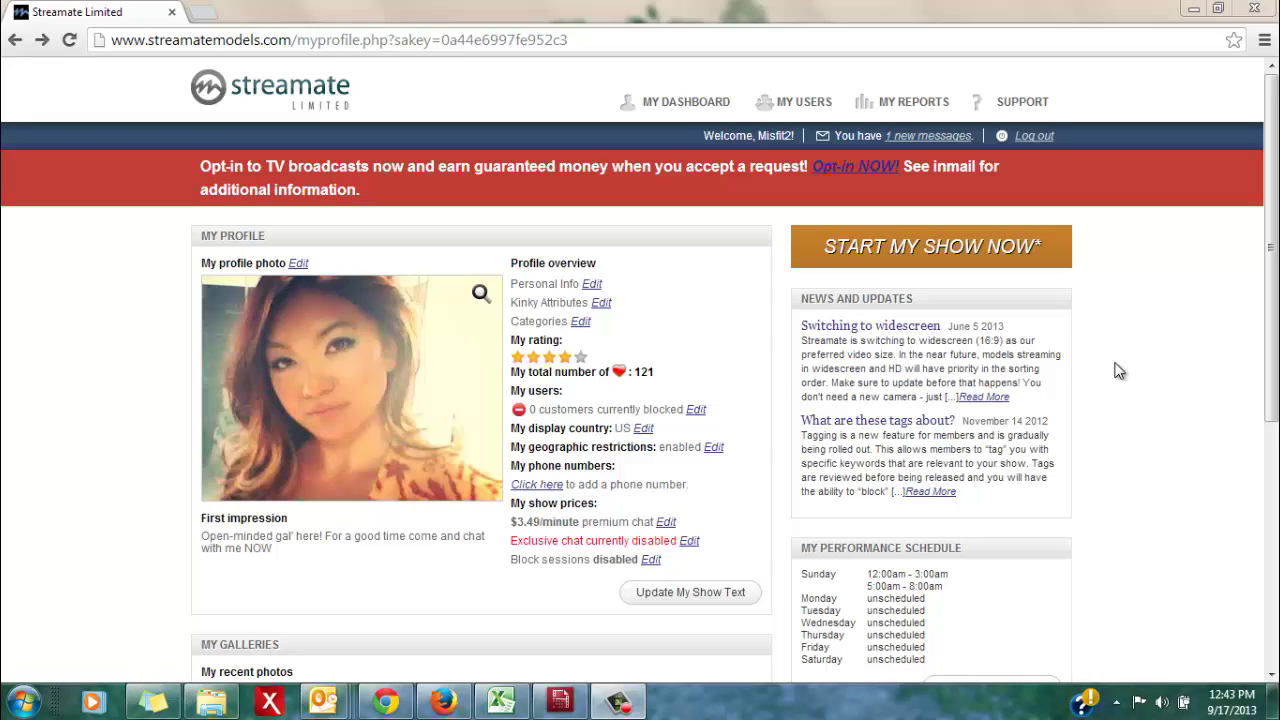
Open the HD Encoder guide, hd-encoder.pdf, from Streamate's Support menu
mouse_move(1030, 114)
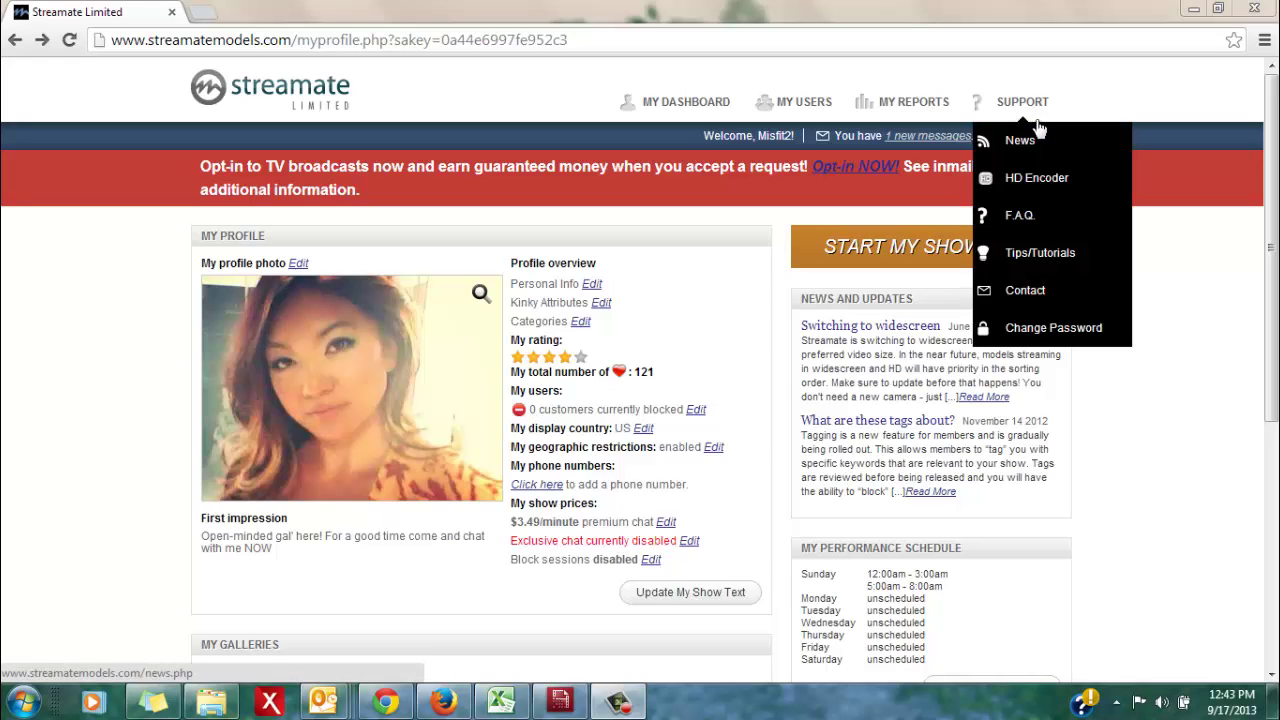
click(1044, 177)
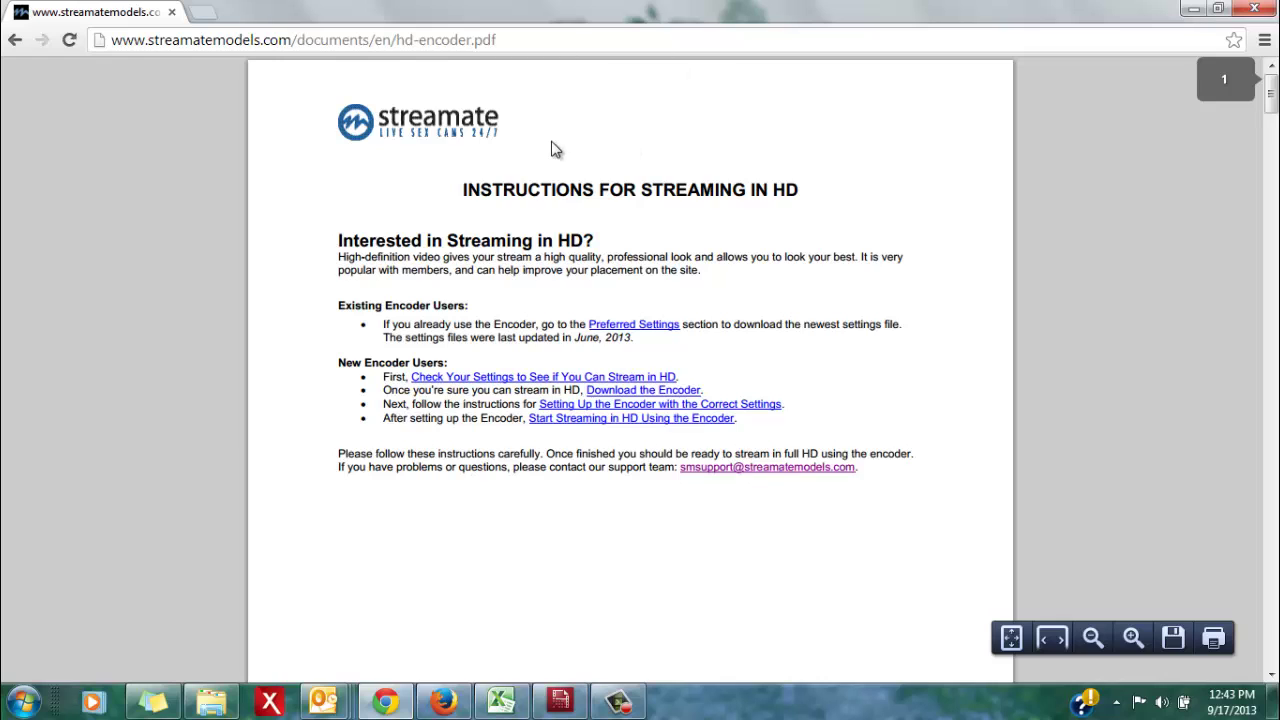
Scroll the PDF to page 4, 'Setting Up the Encoder with the Correct Settings'
scroll(556, 149, down, 8)
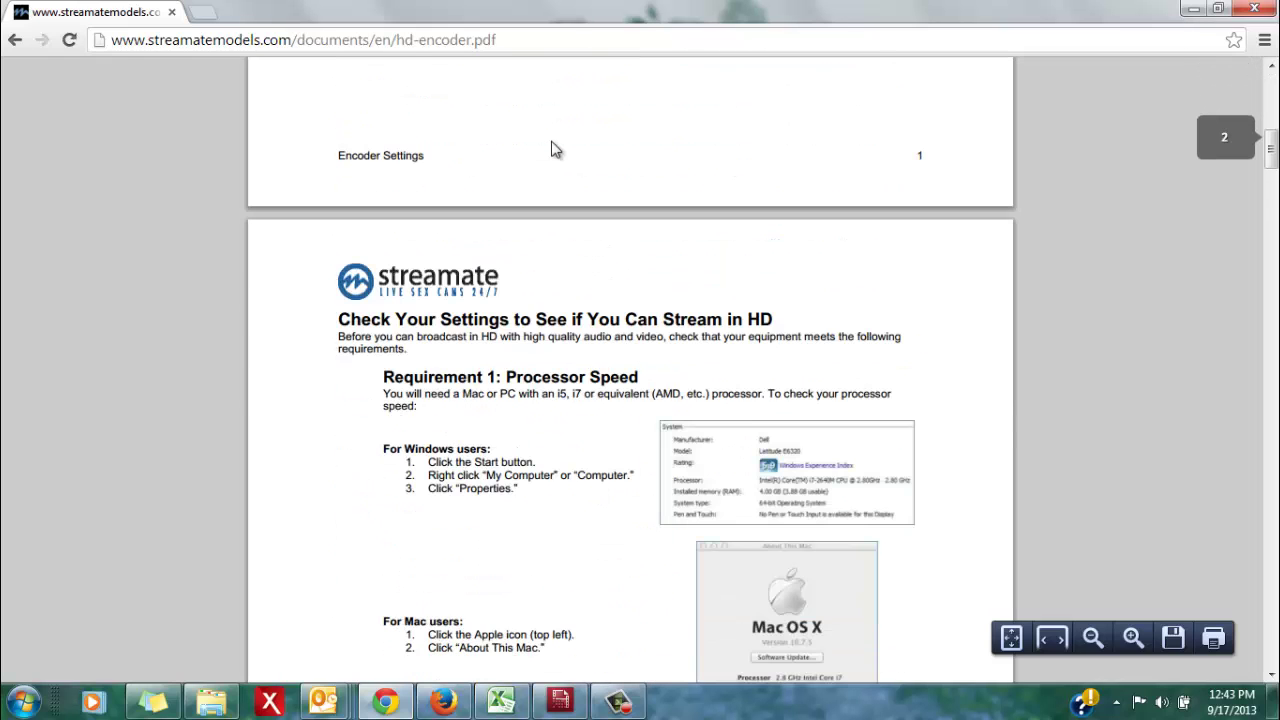
scroll(556, 149, down, 1)
scroll(556, 149, down, 1)
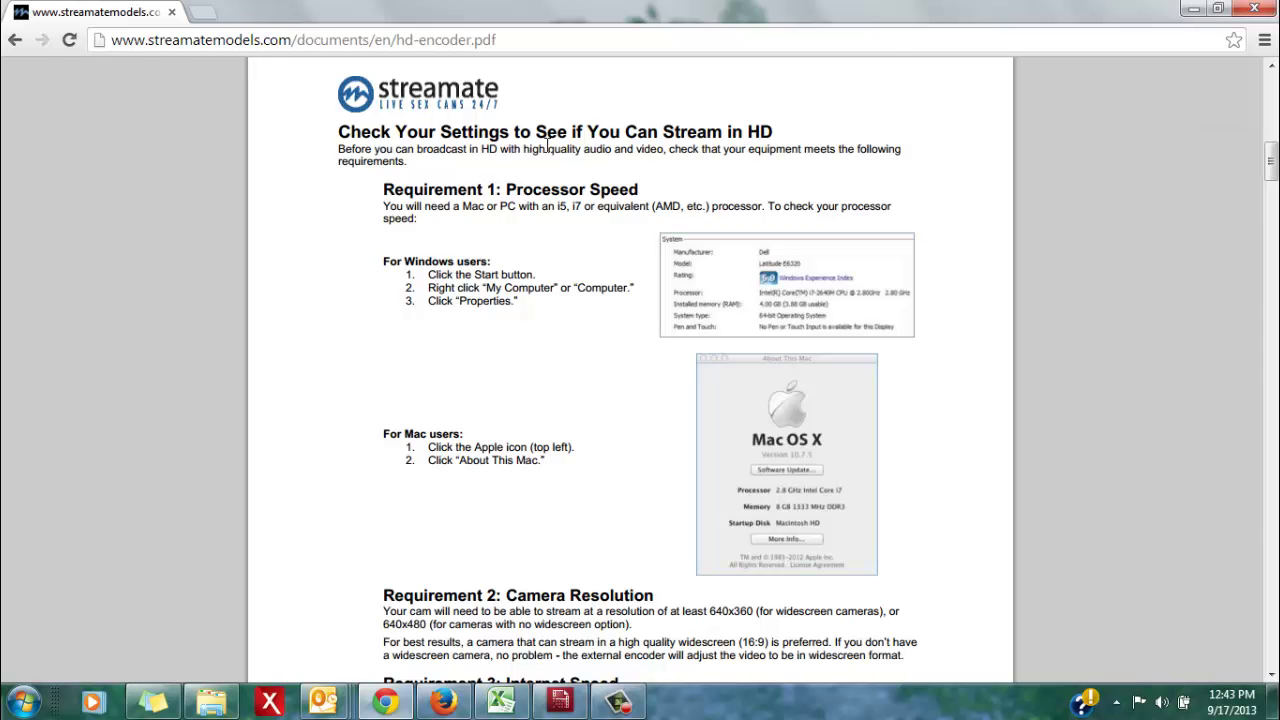
scroll(548, 145, down, 1)
scroll(545, 153, down, 8)
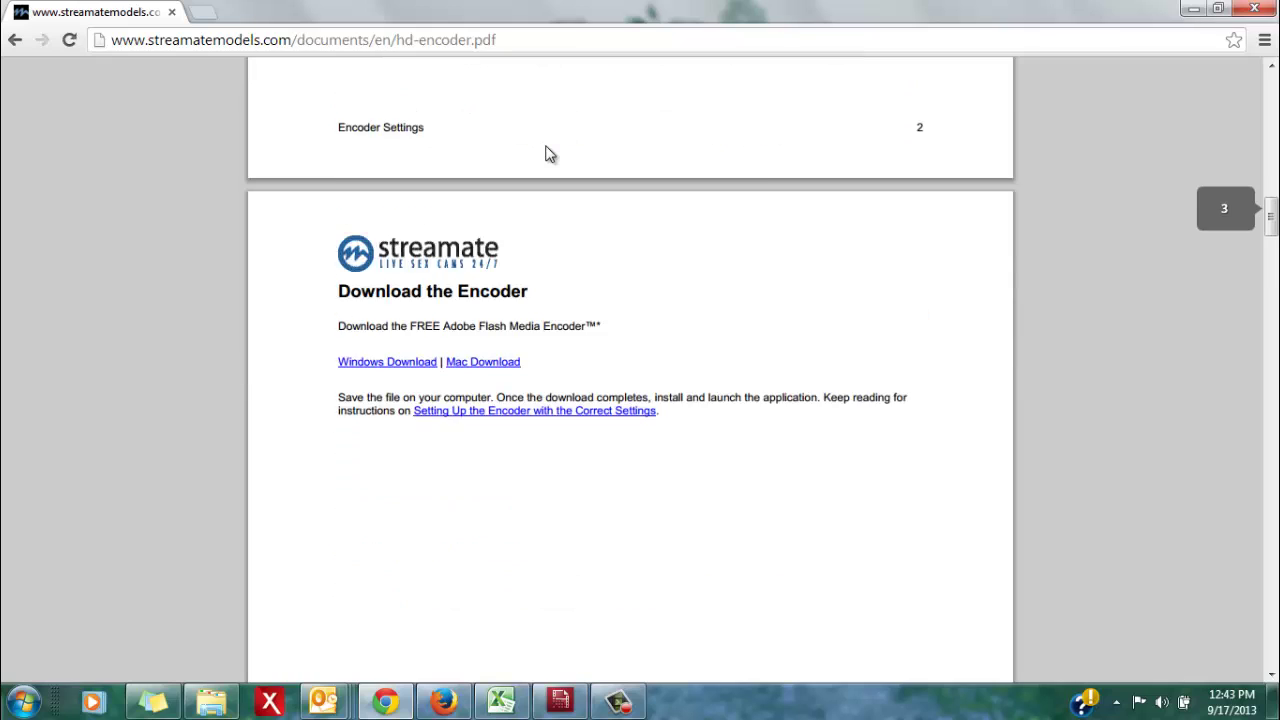
scroll(545, 153, down, 1)
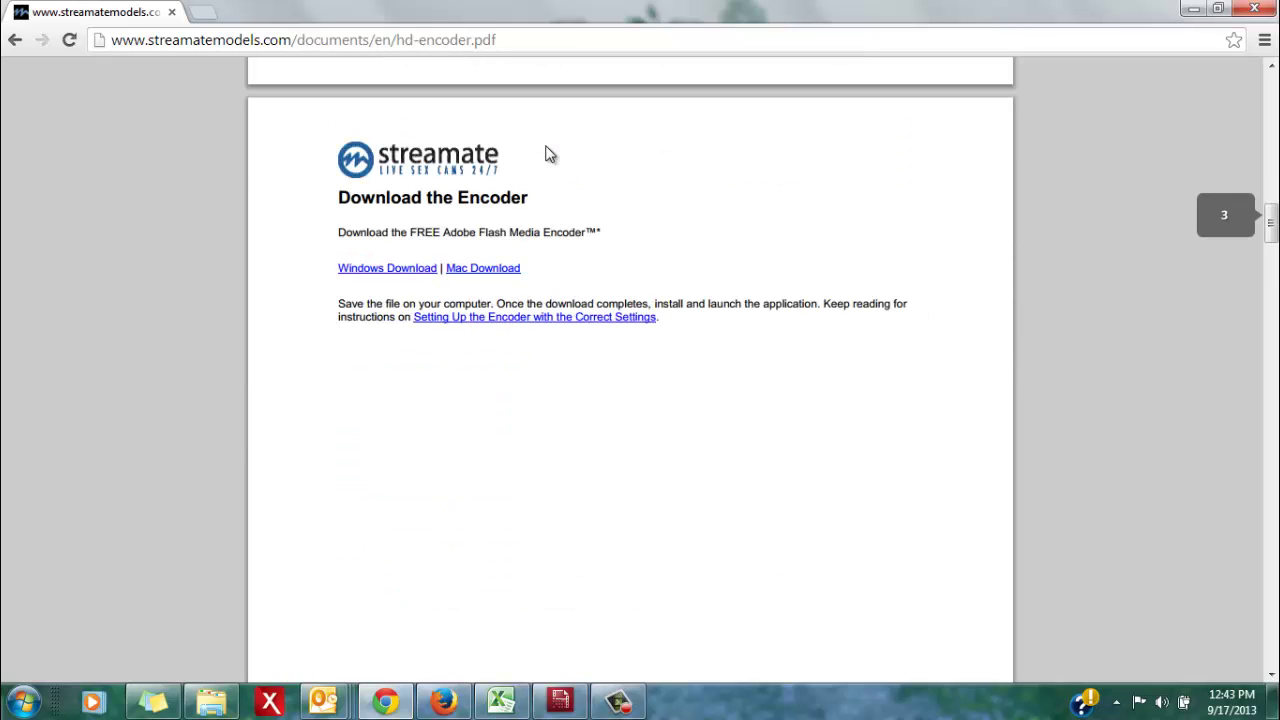
scroll(549, 153, down, 1)
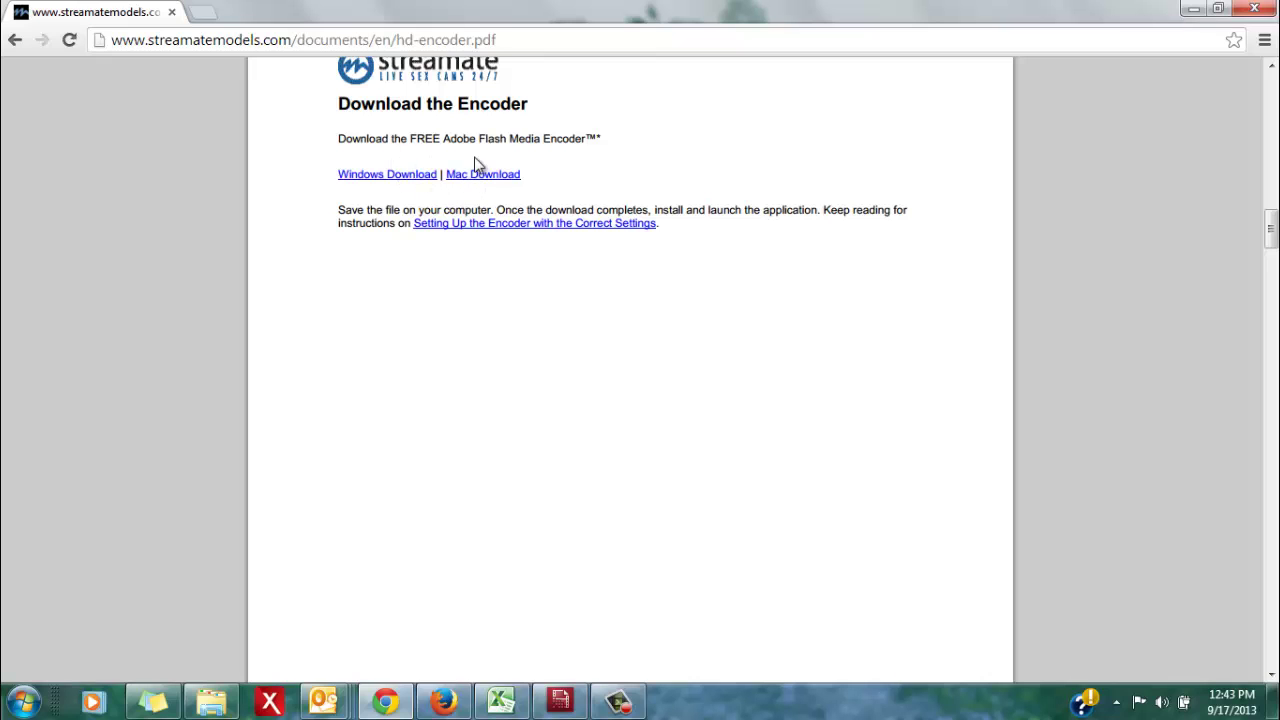
scroll(523, 277, down, 10)
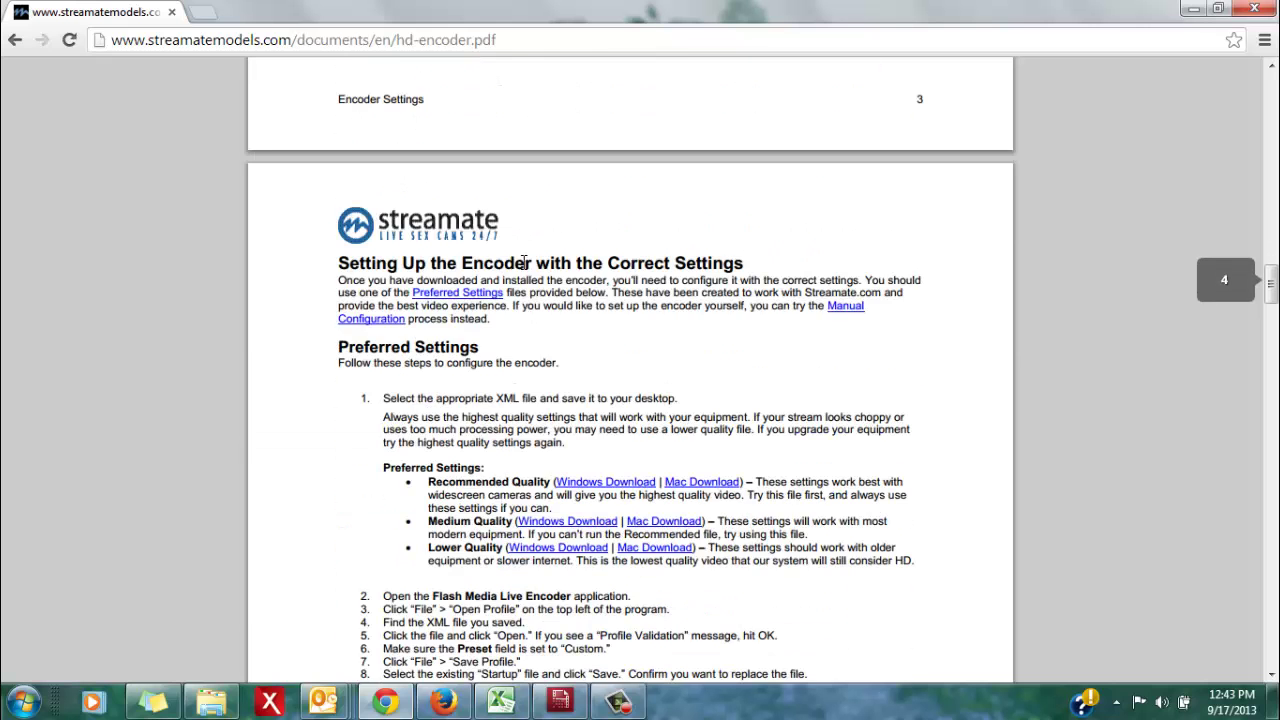
scroll(523, 270, down, 2)
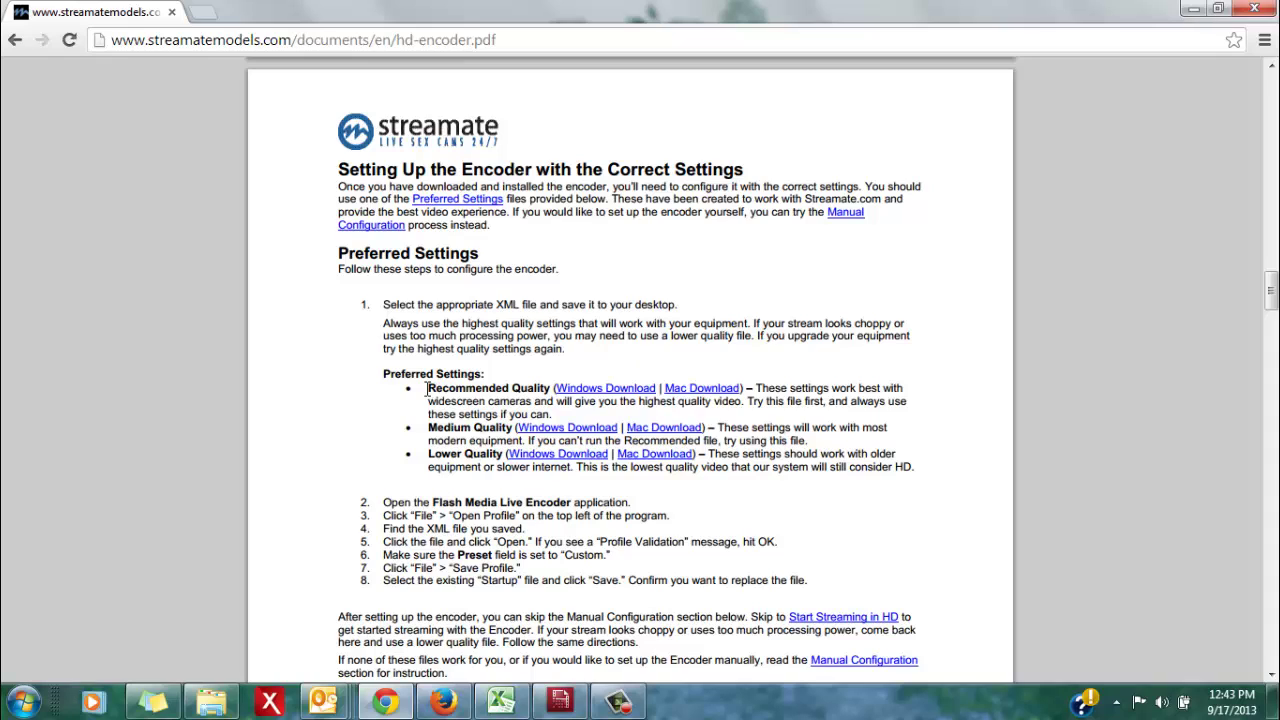
drag(428, 388, 550, 390)
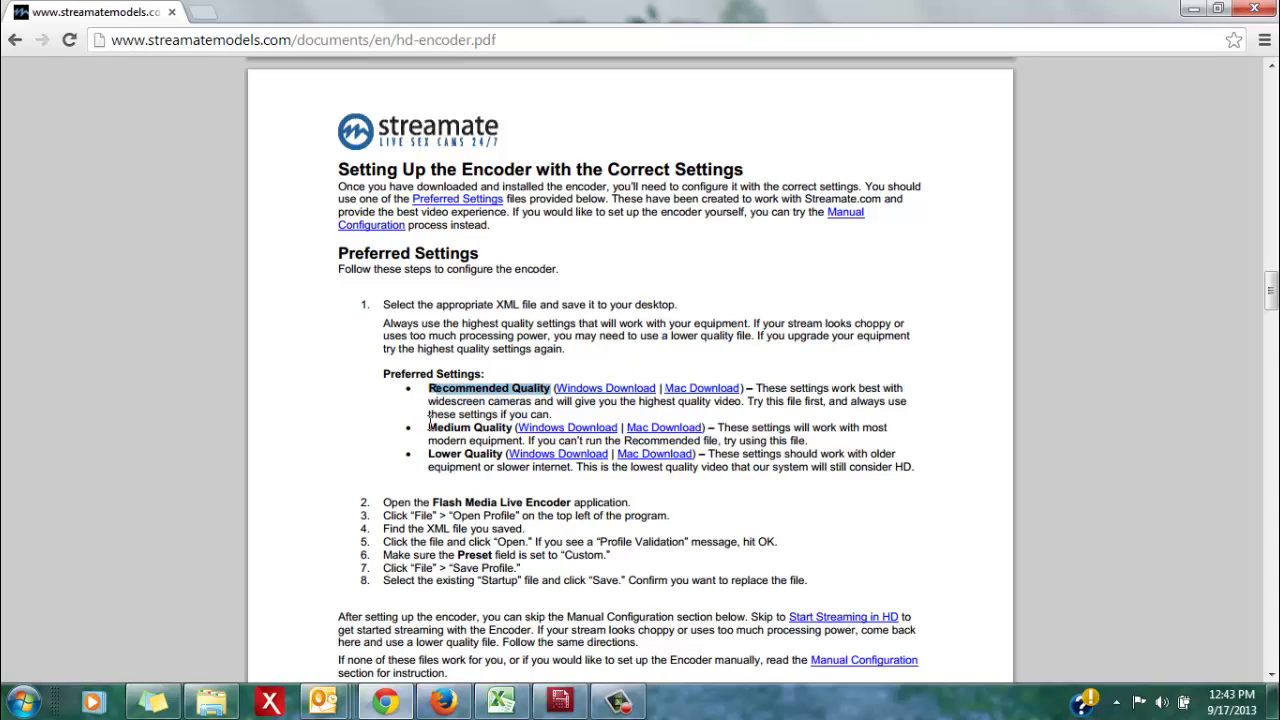
drag(429, 427, 515, 428)
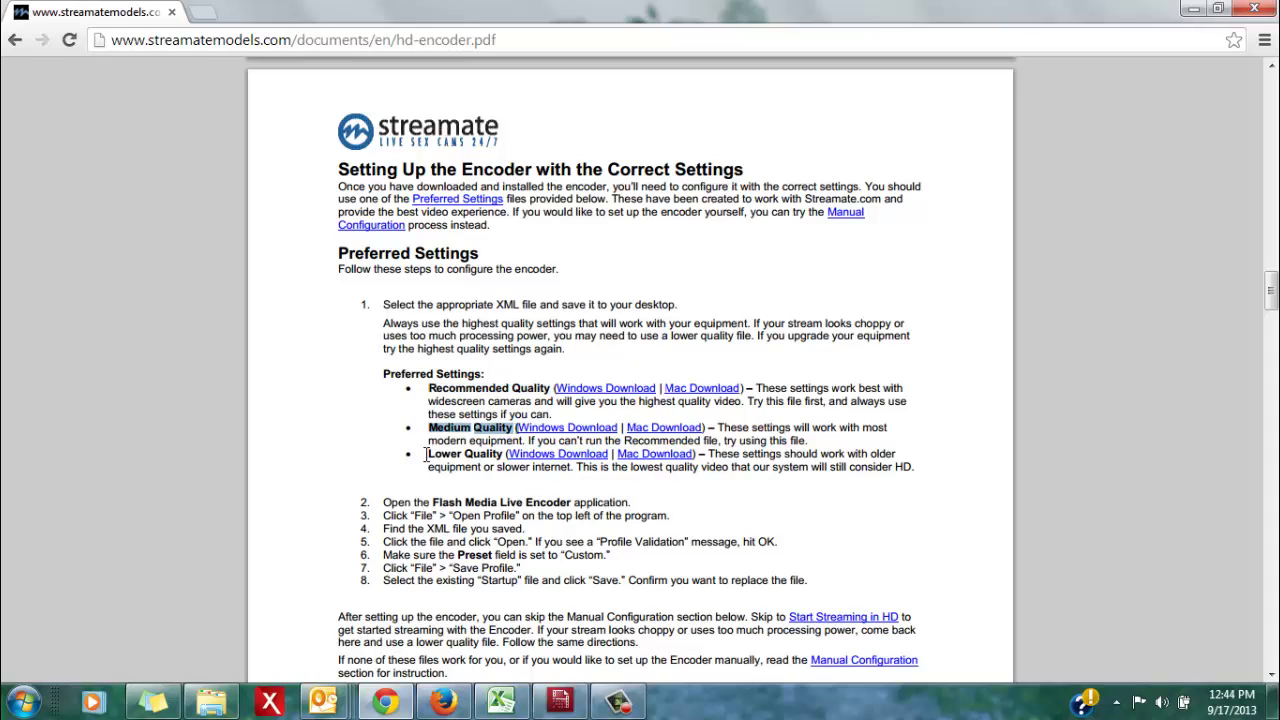
drag(429, 453, 503, 455)
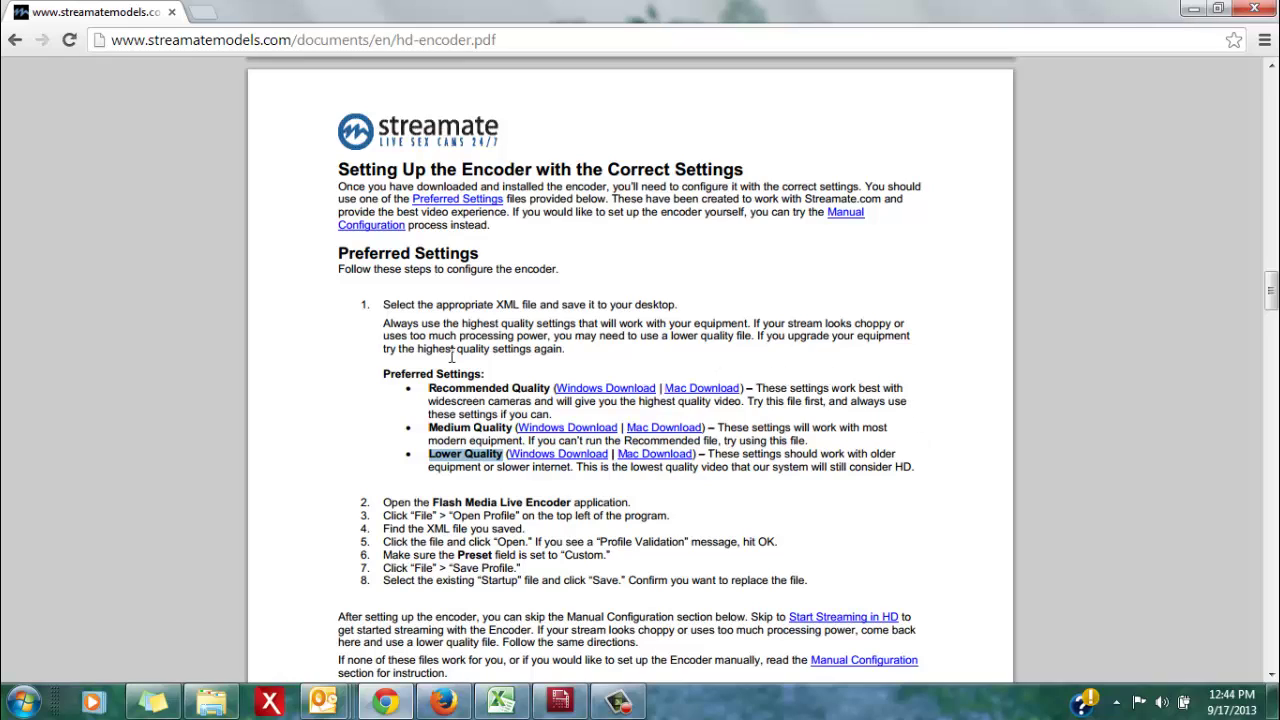
drag(430, 389, 556, 406)
drag(428, 422, 511, 430)
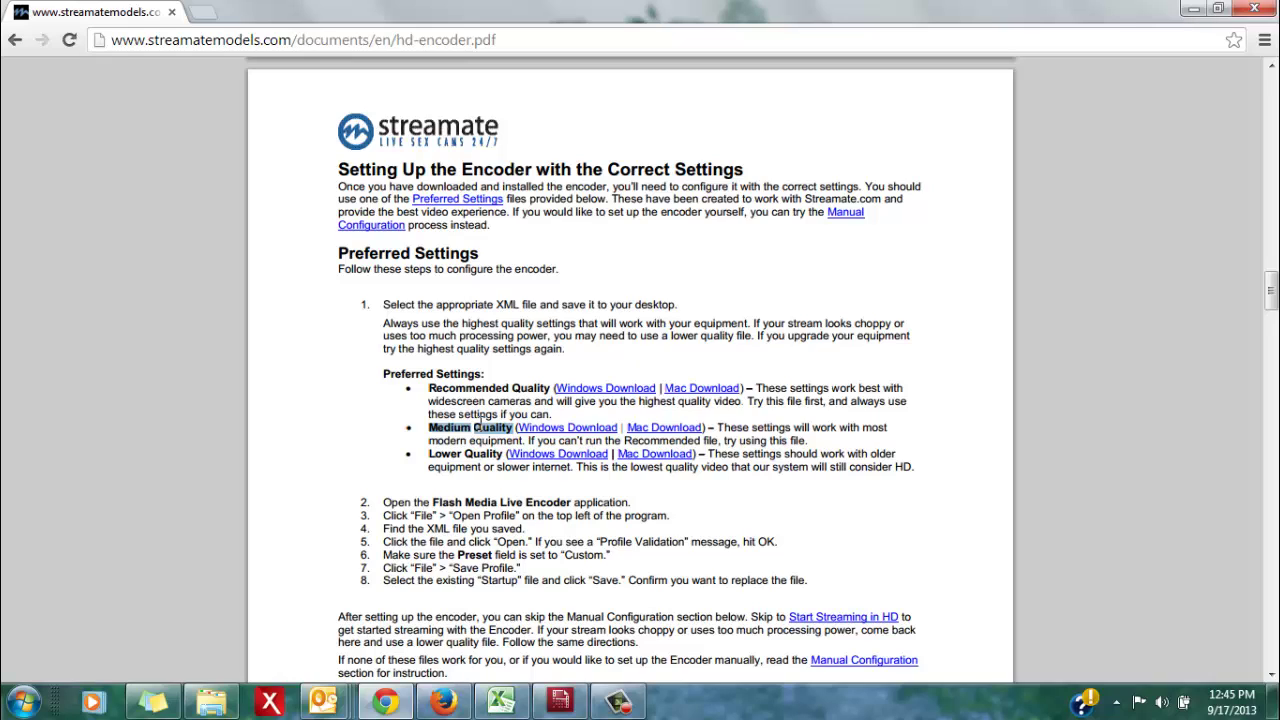
drag(429, 453, 497, 455)
scroll(630, 490, down, 10)
scroll(630, 490, down, 12)
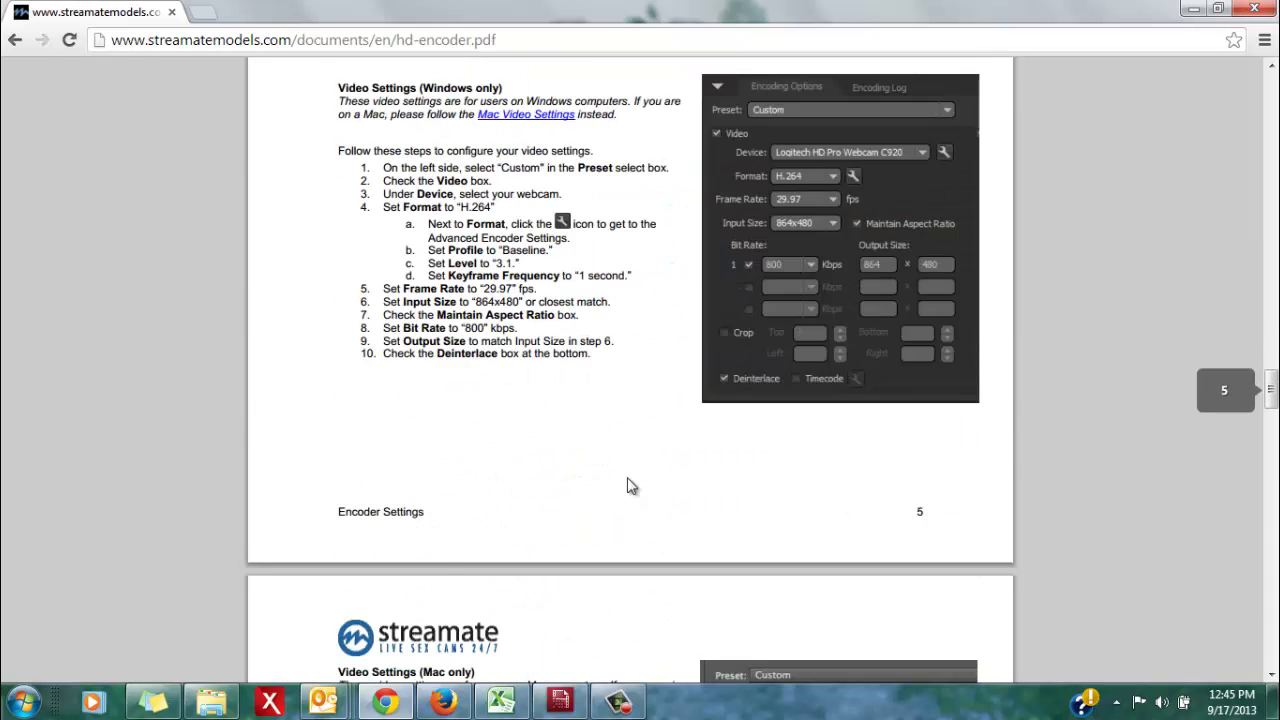
scroll(630, 485, down, 12)
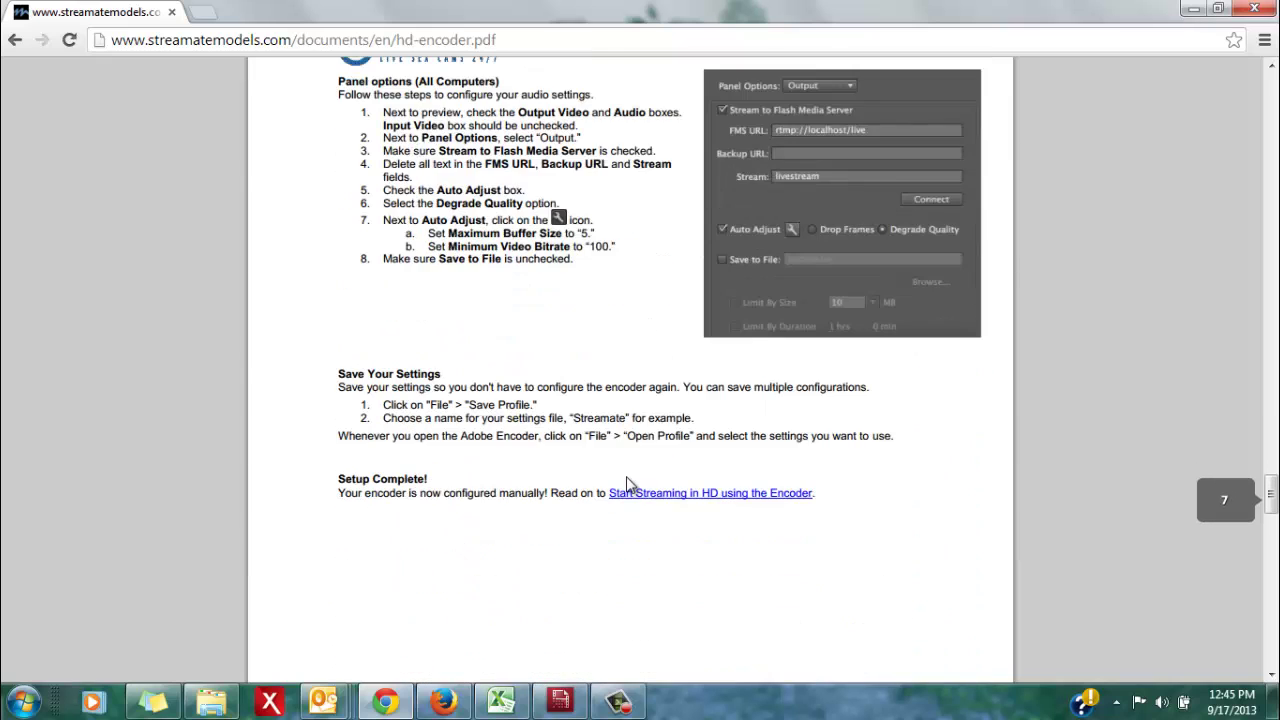
scroll(627, 482, down, 12)
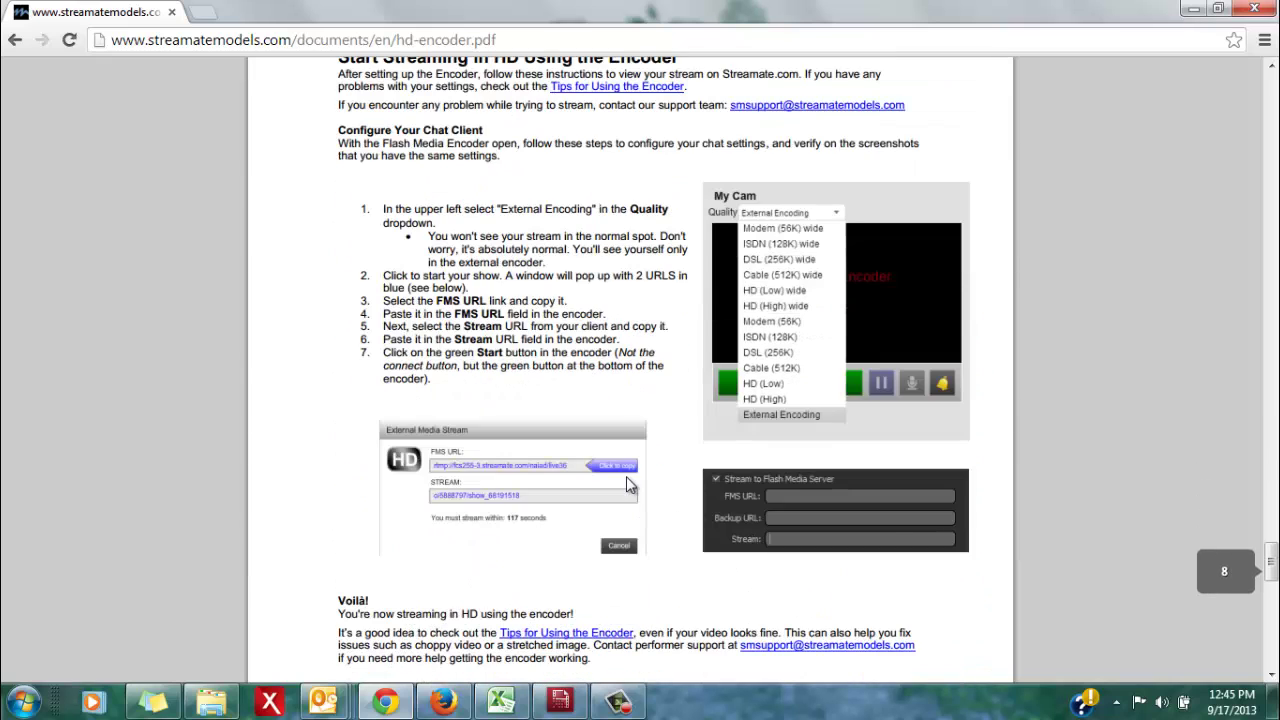
scroll(626, 476, up, 1)
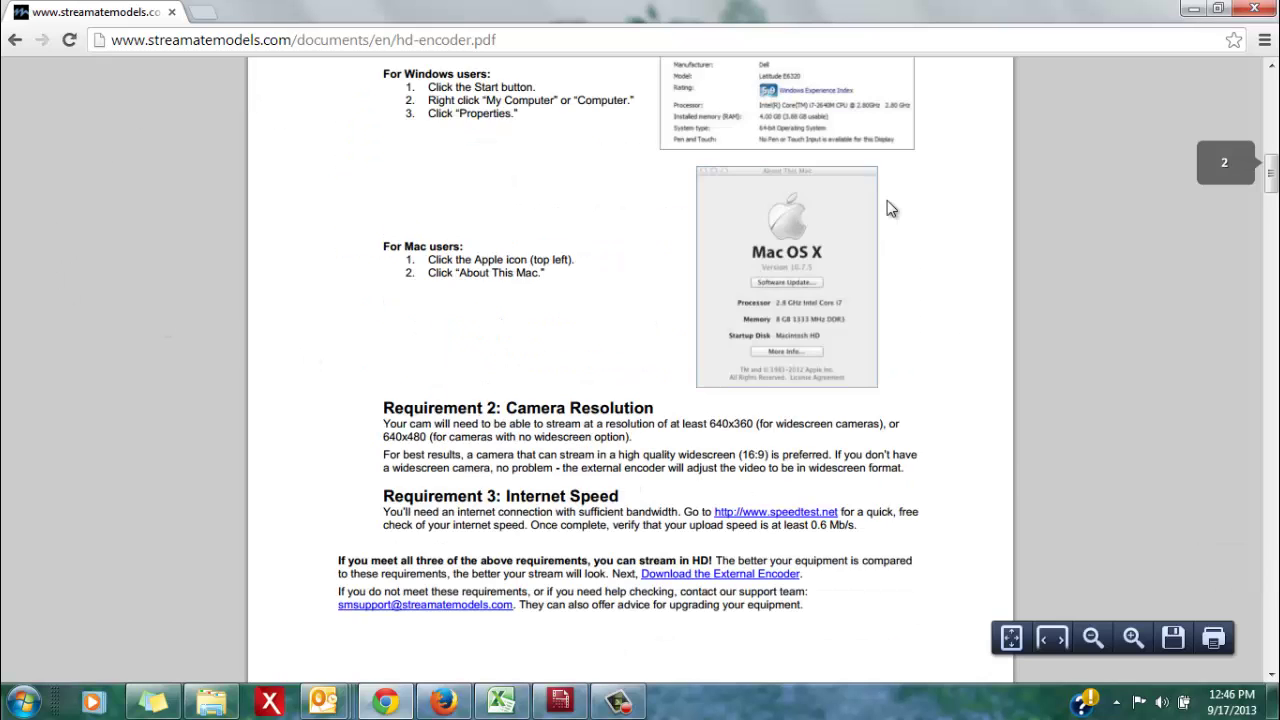
scroll(890, 207, down, 9)
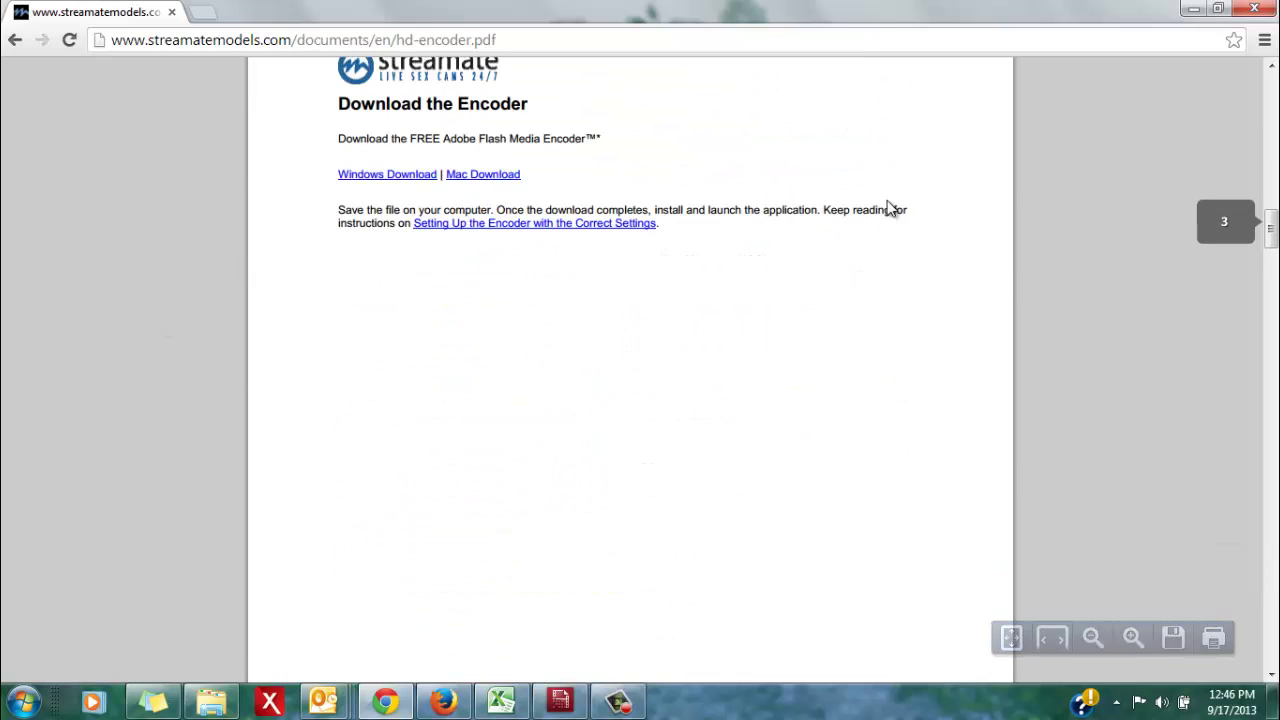
scroll(890, 207, down, 8)
scroll(891, 208, down, 4)
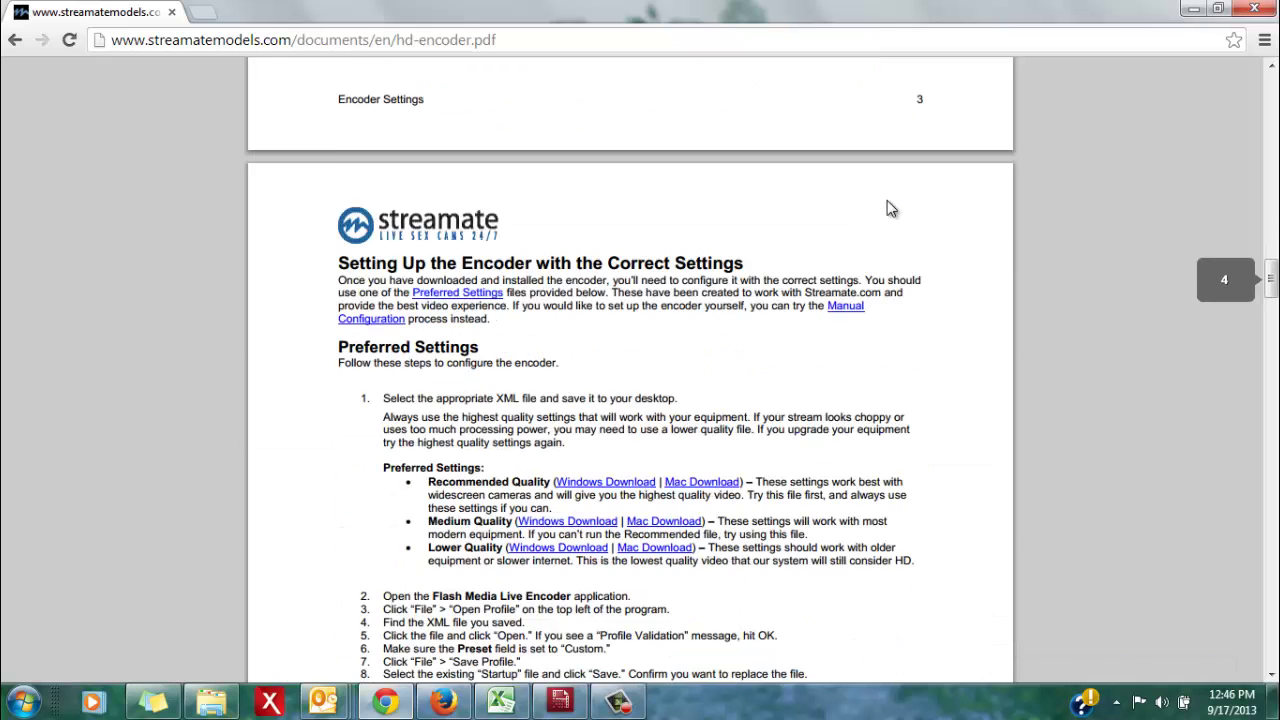
drag(339, 170, 742, 163)
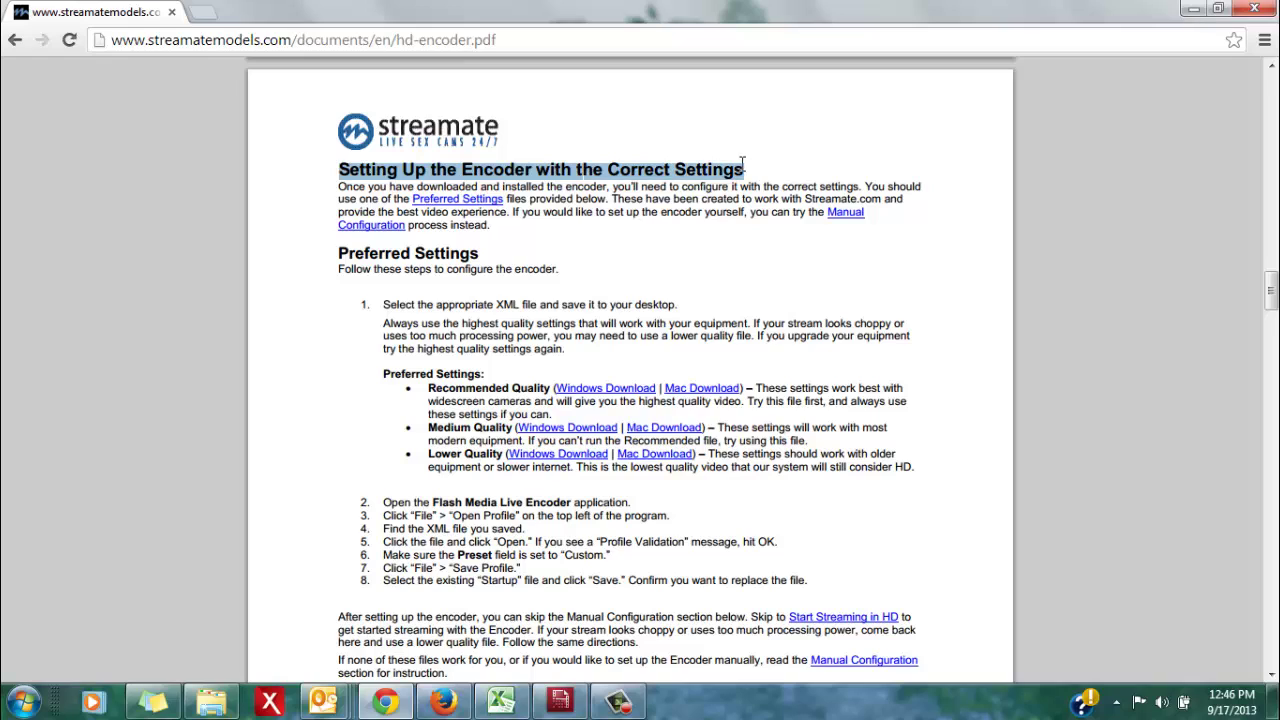
click(760, 245)
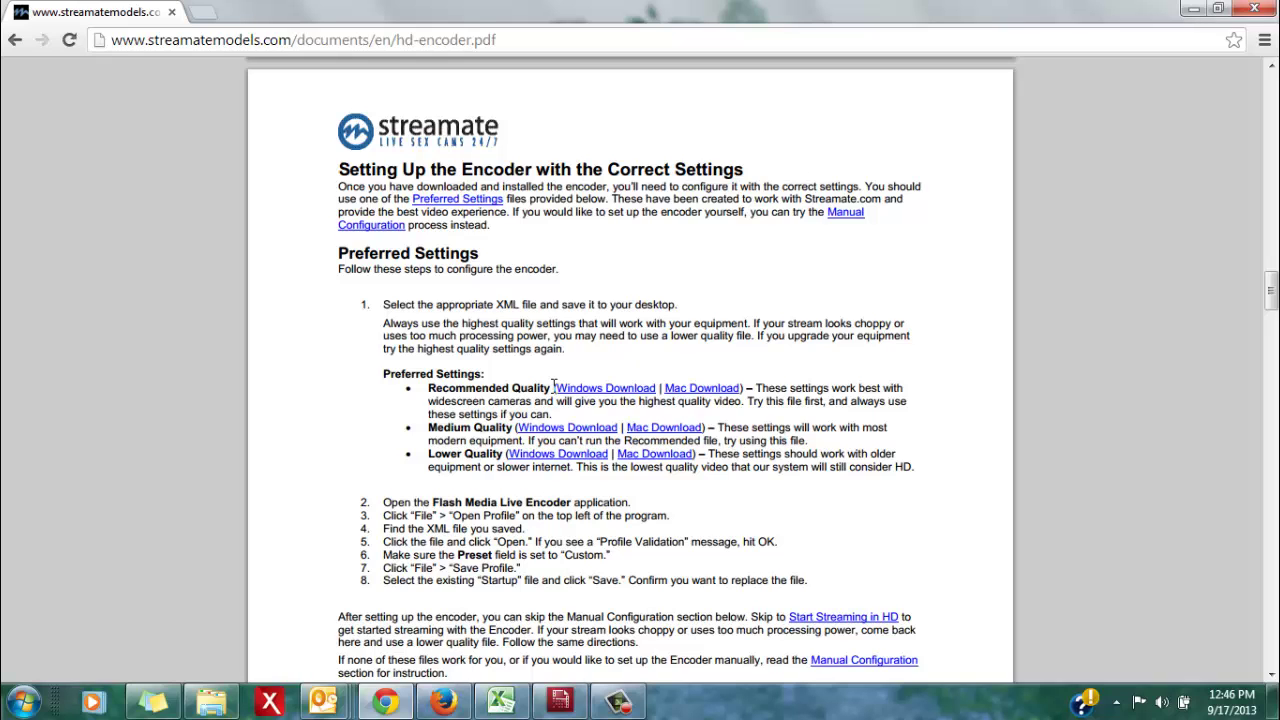
Download the Windows Recommended Quality settings XML and keep it despite Chrome's warning
click(592, 397)
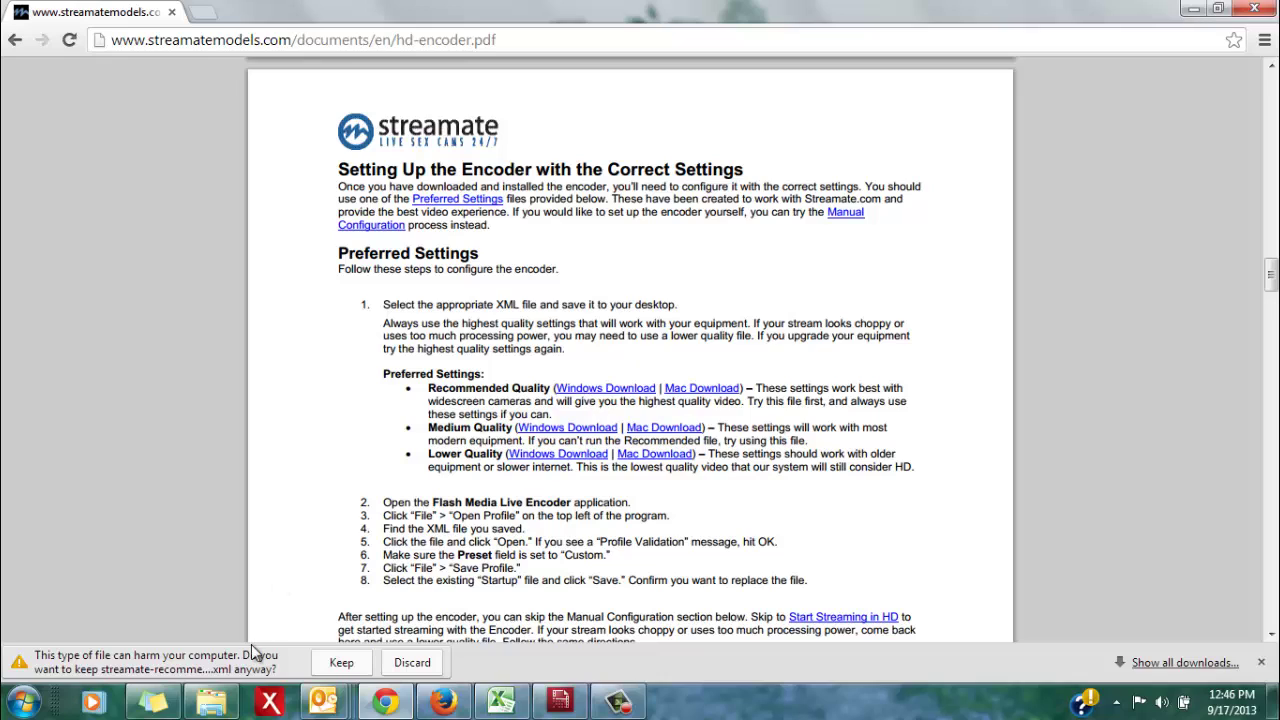
click(341, 663)
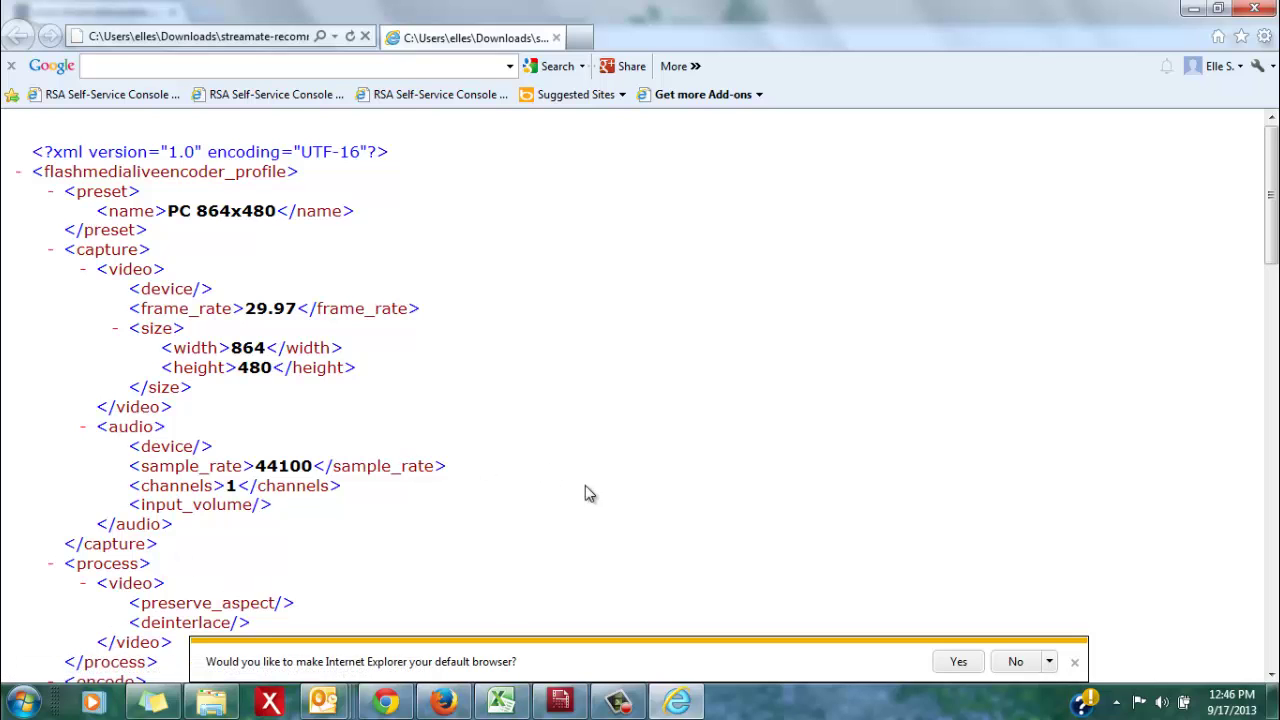
Close the Internet Explorer window showing the XML settings profile
click(1252, 11)
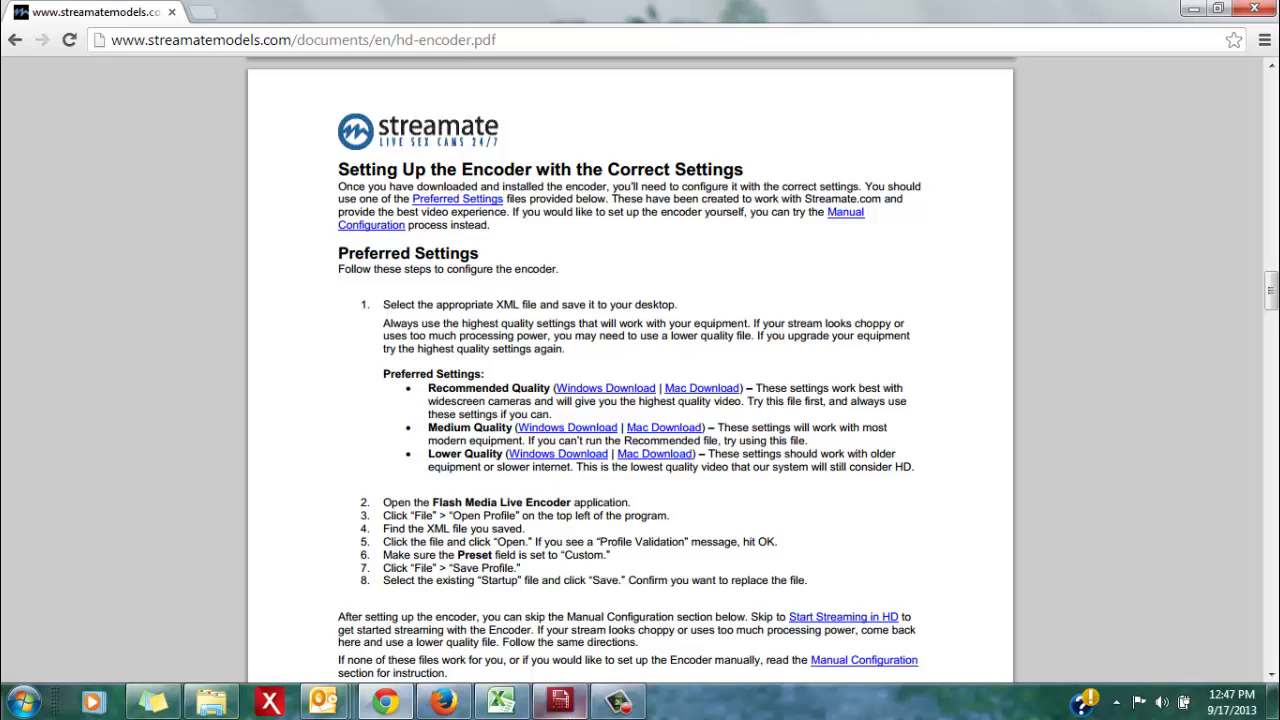
Open the streamate-recommended-quality-pc(15) profile from Downloads via File > Open Profile
click(562, 702)
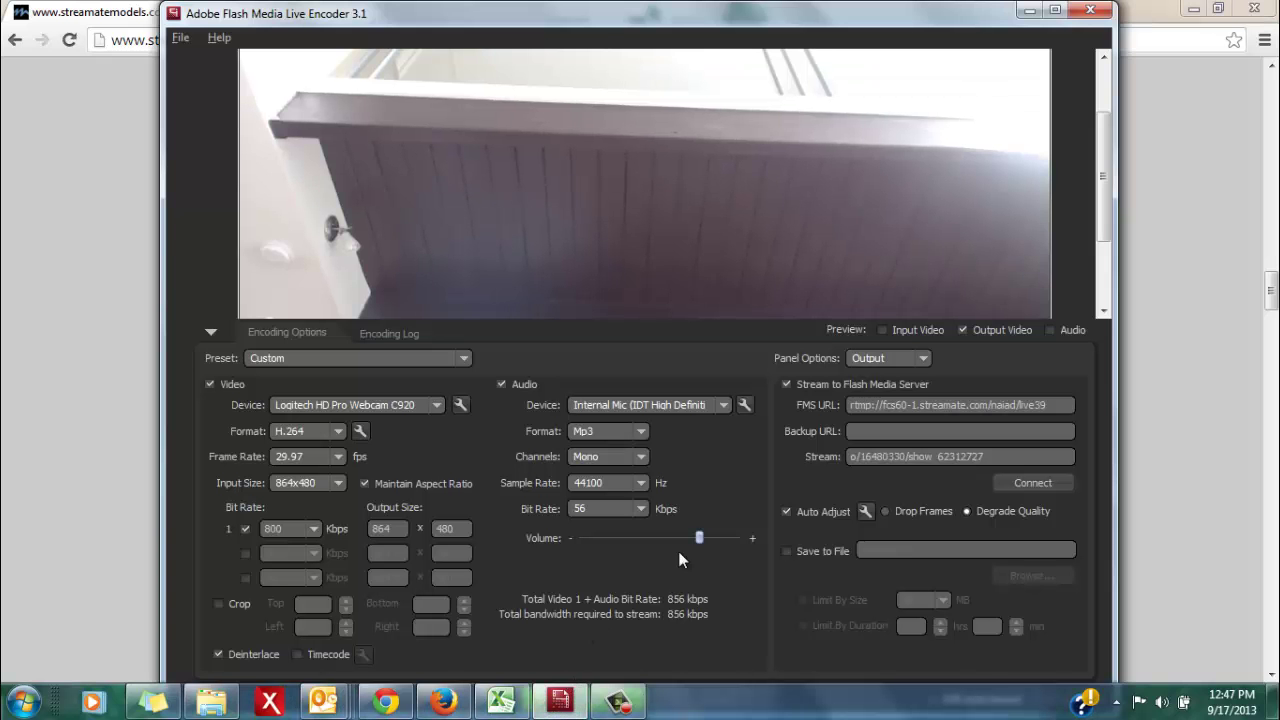
click(189, 39)
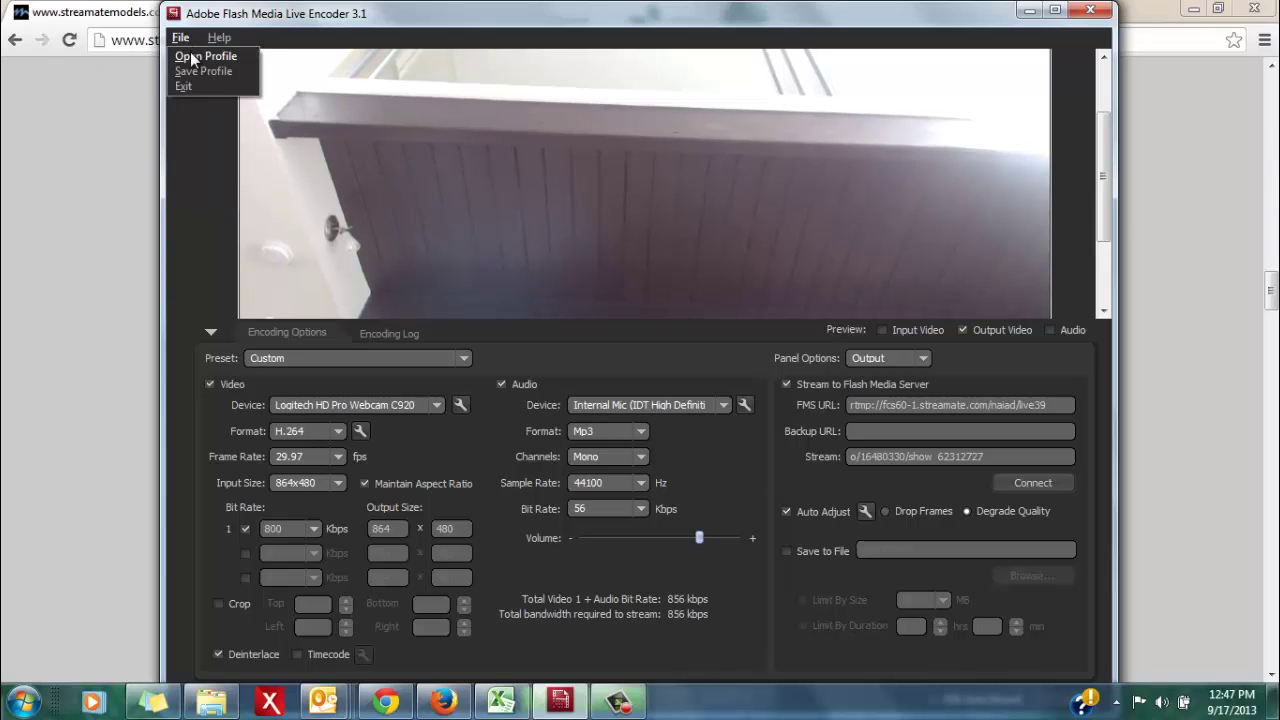
click(190, 52)
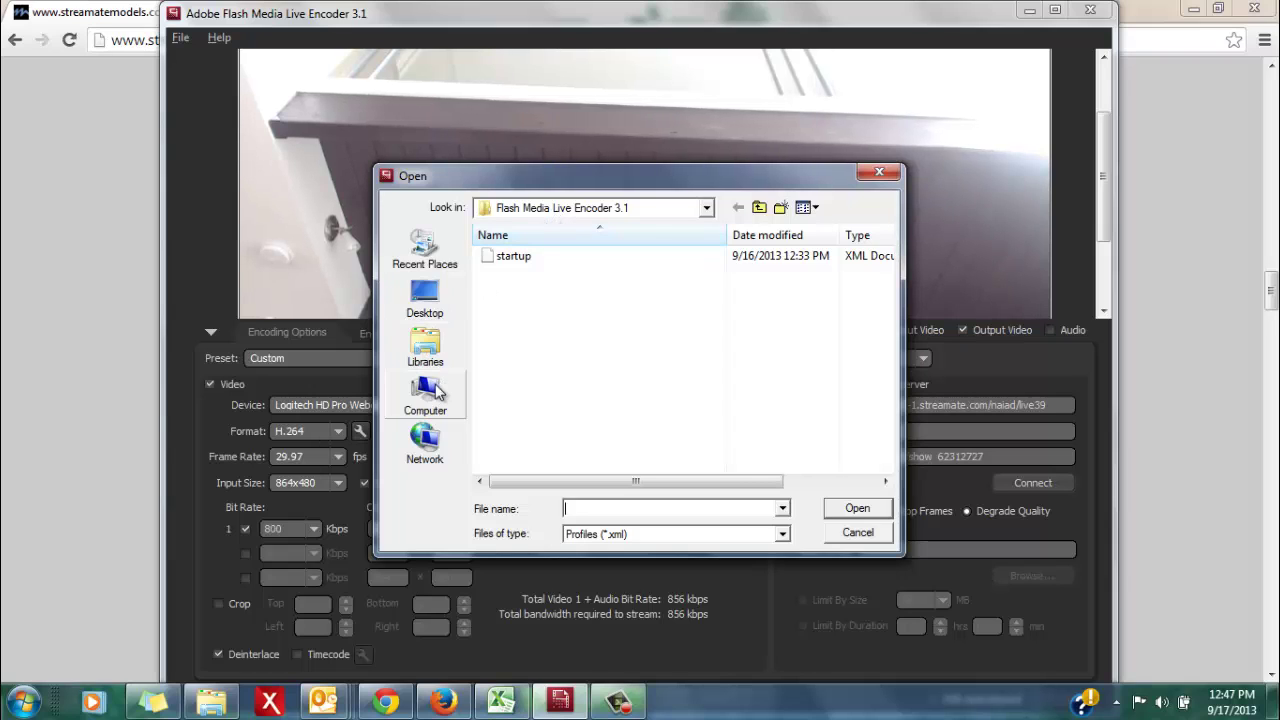
click(428, 252)
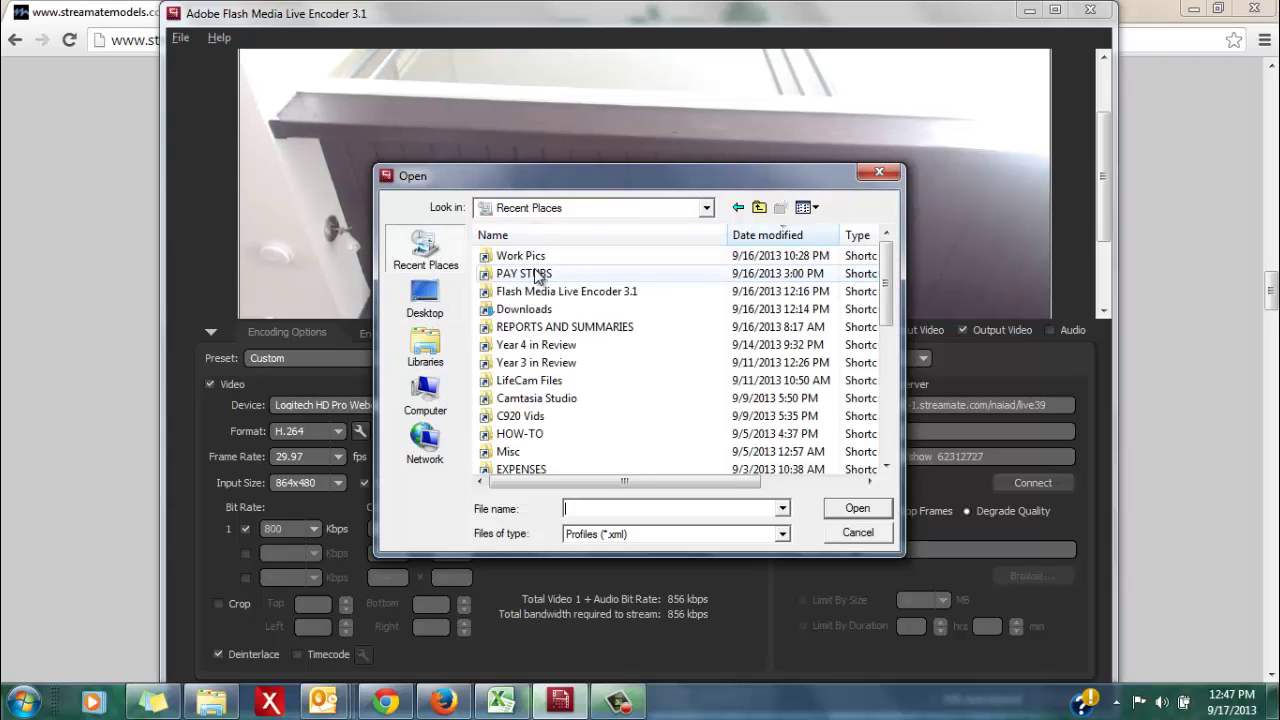
click(546, 312)
double_click(546, 312)
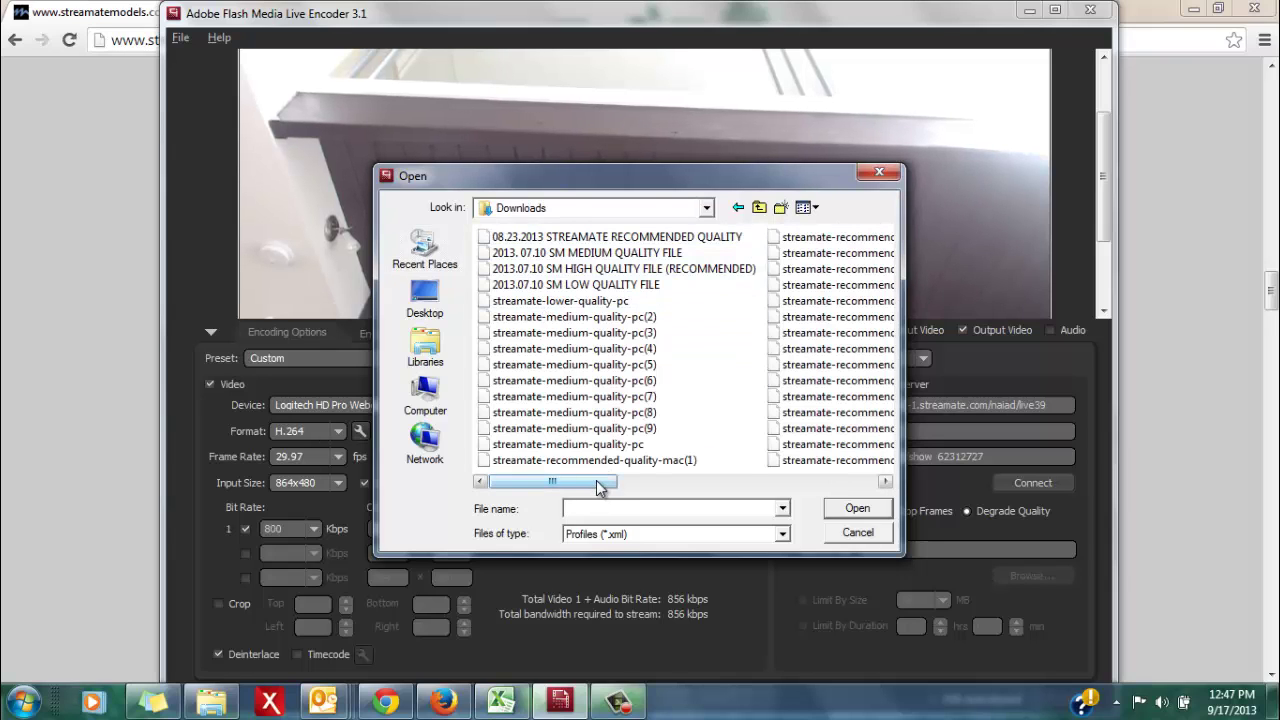
drag(598, 486, 789, 386)
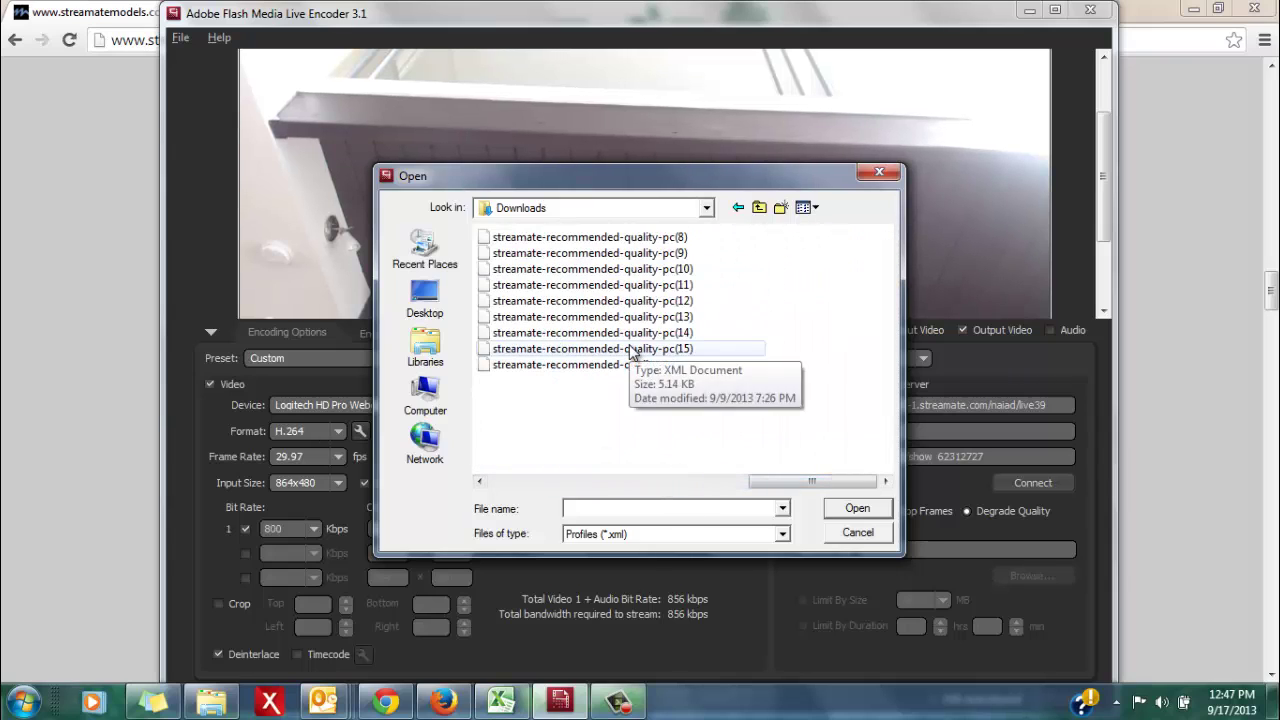
double_click(545, 350)
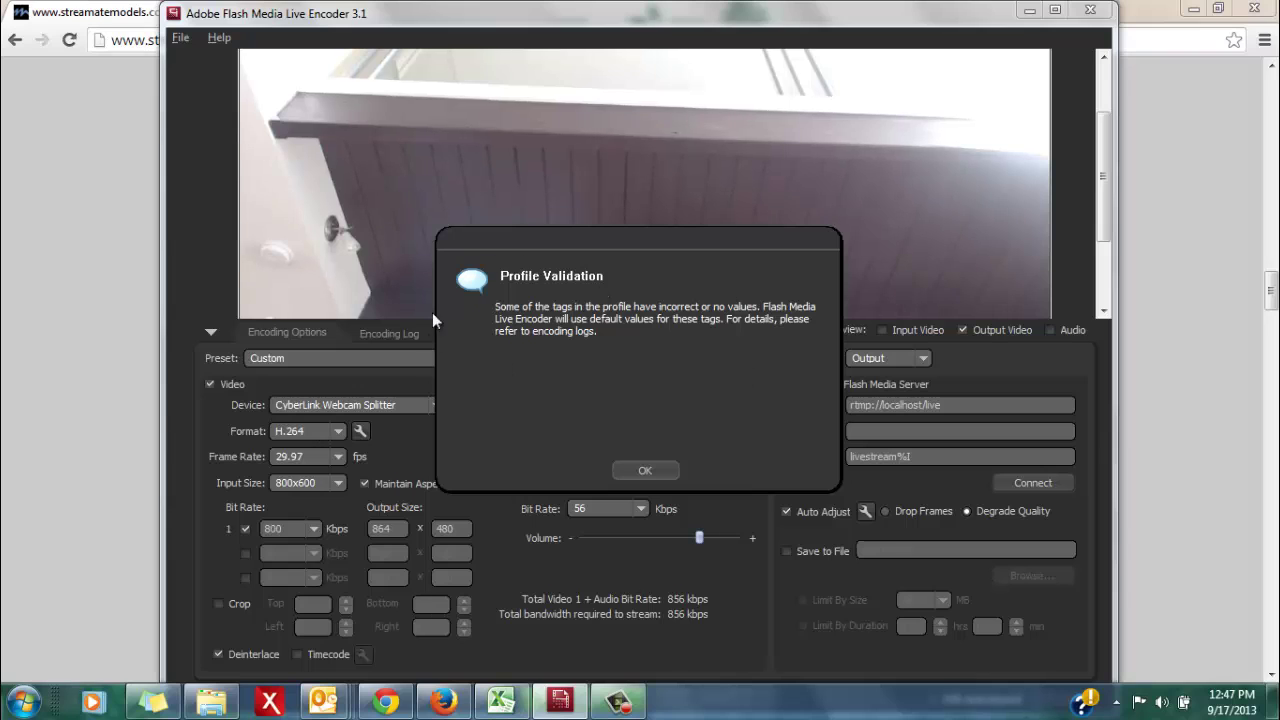
Dismiss the Profile Validation notice and select Logitech HD Pro Webcam C920 as the video device
click(648, 474)
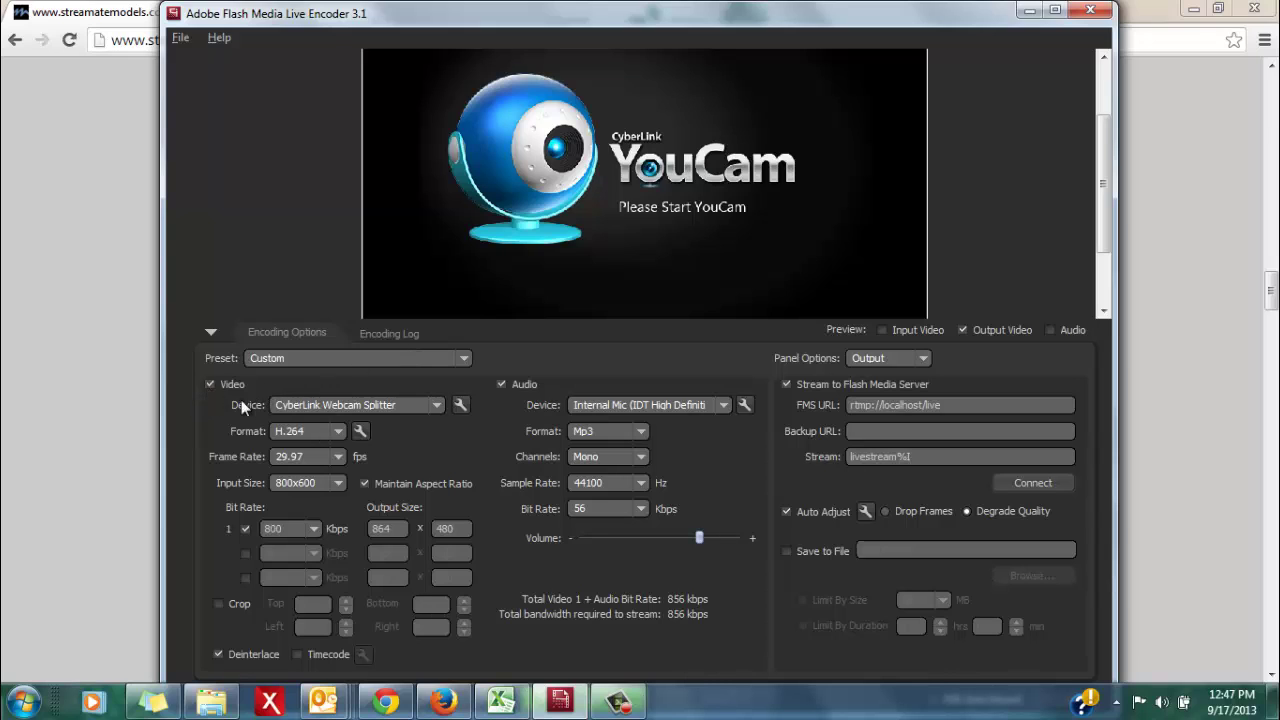
click(314, 401)
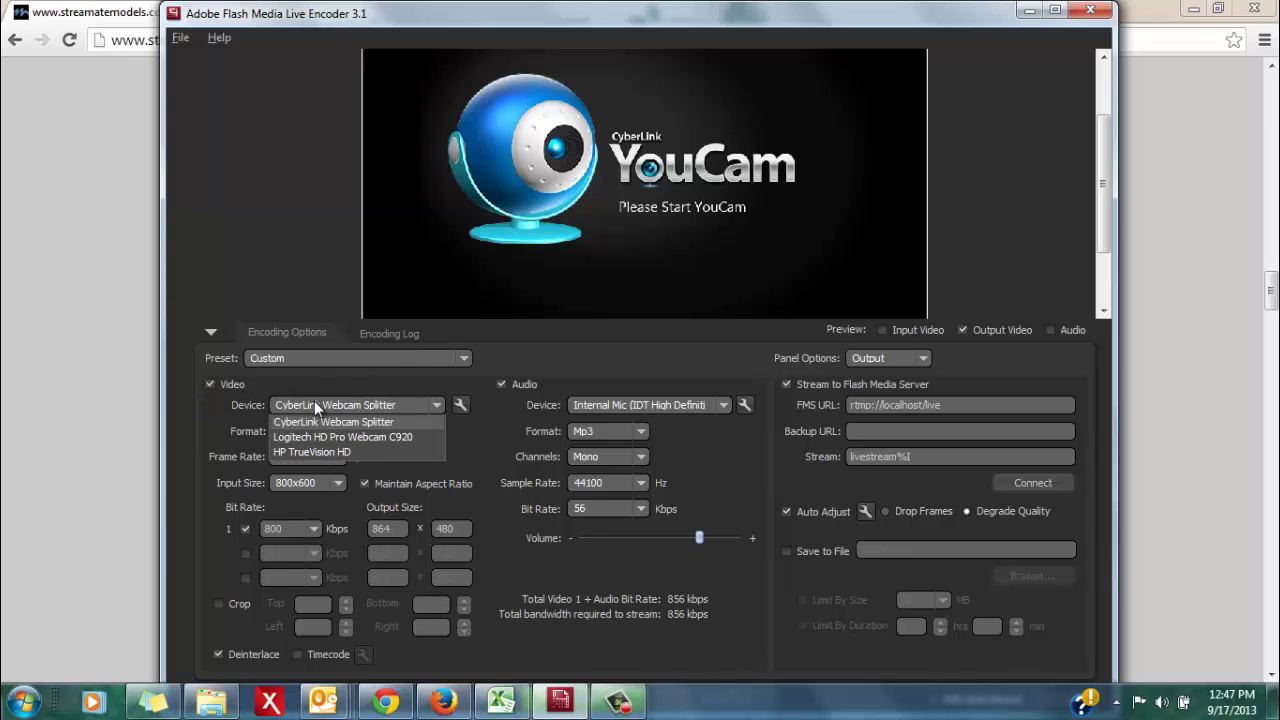
click(317, 436)
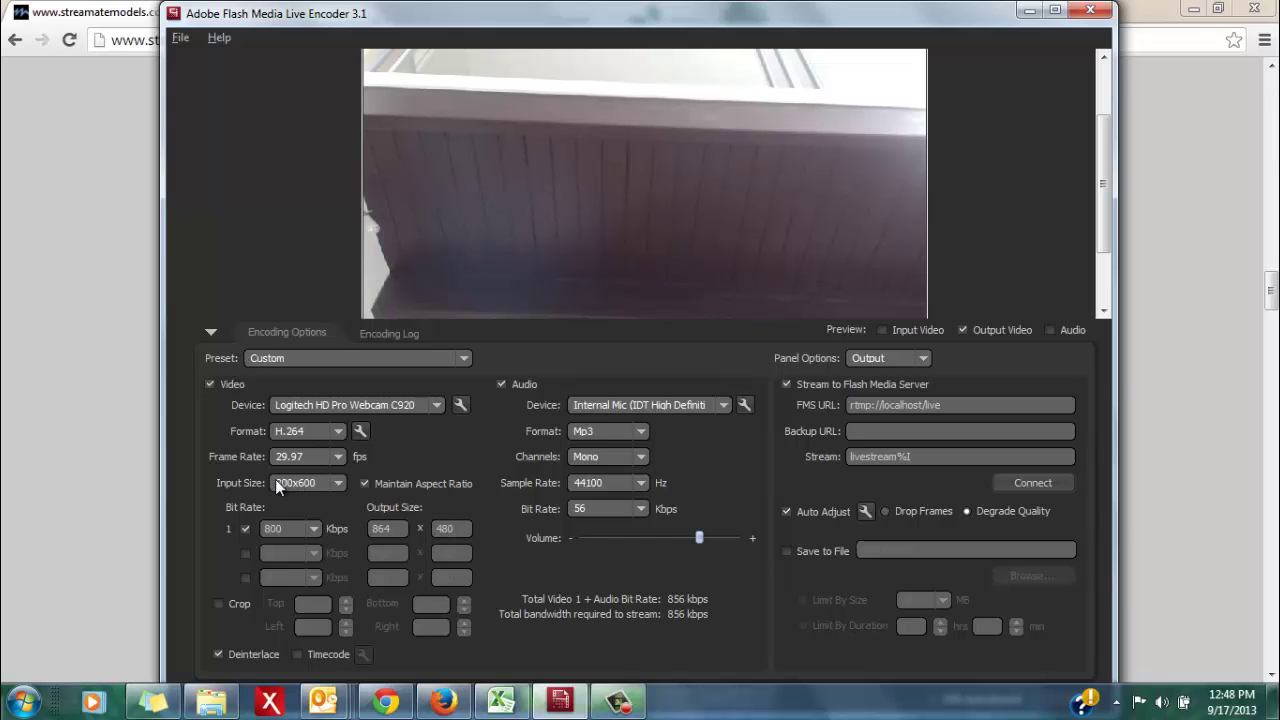
Set the video input size to 864x480
click(337, 483)
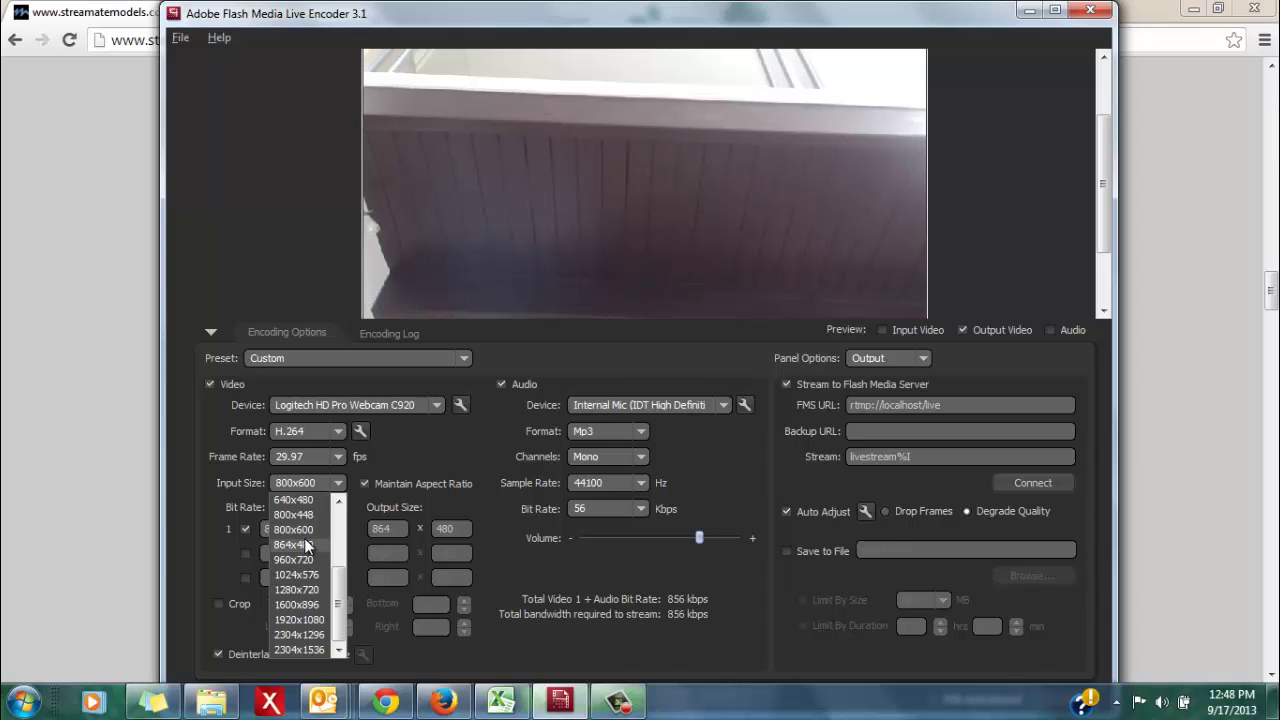
click(304, 541)
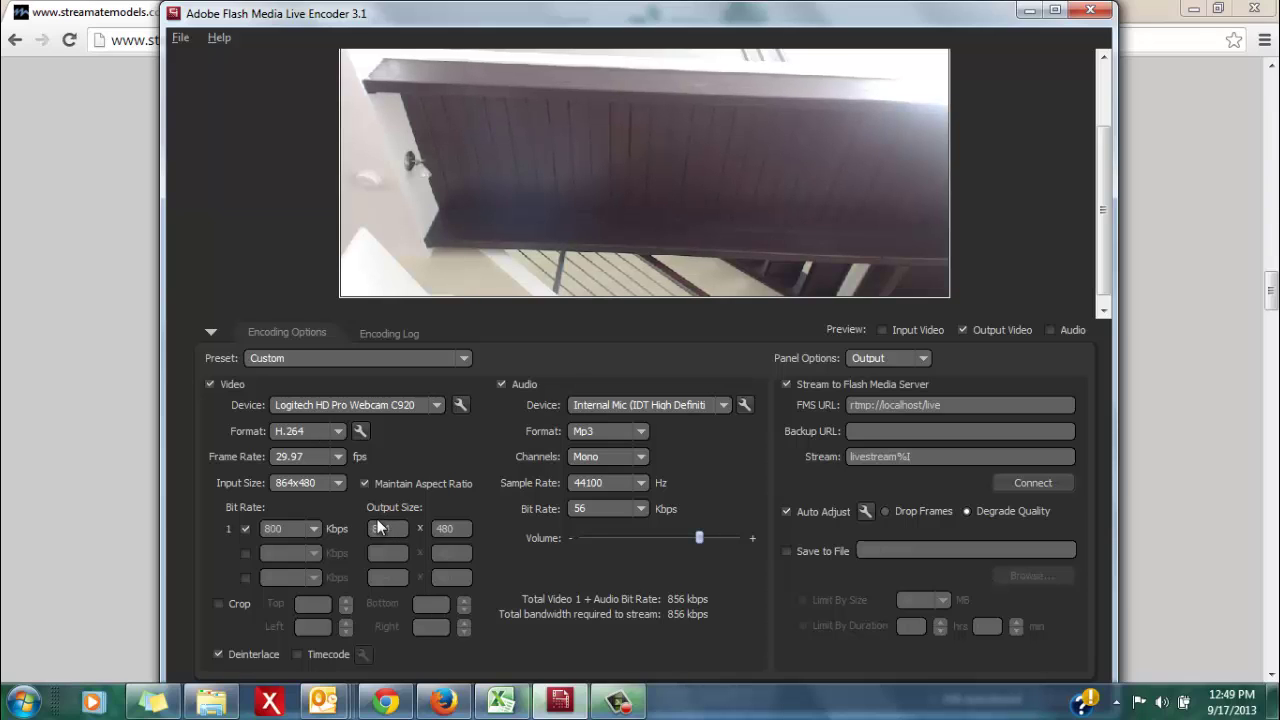
click(339, 482)
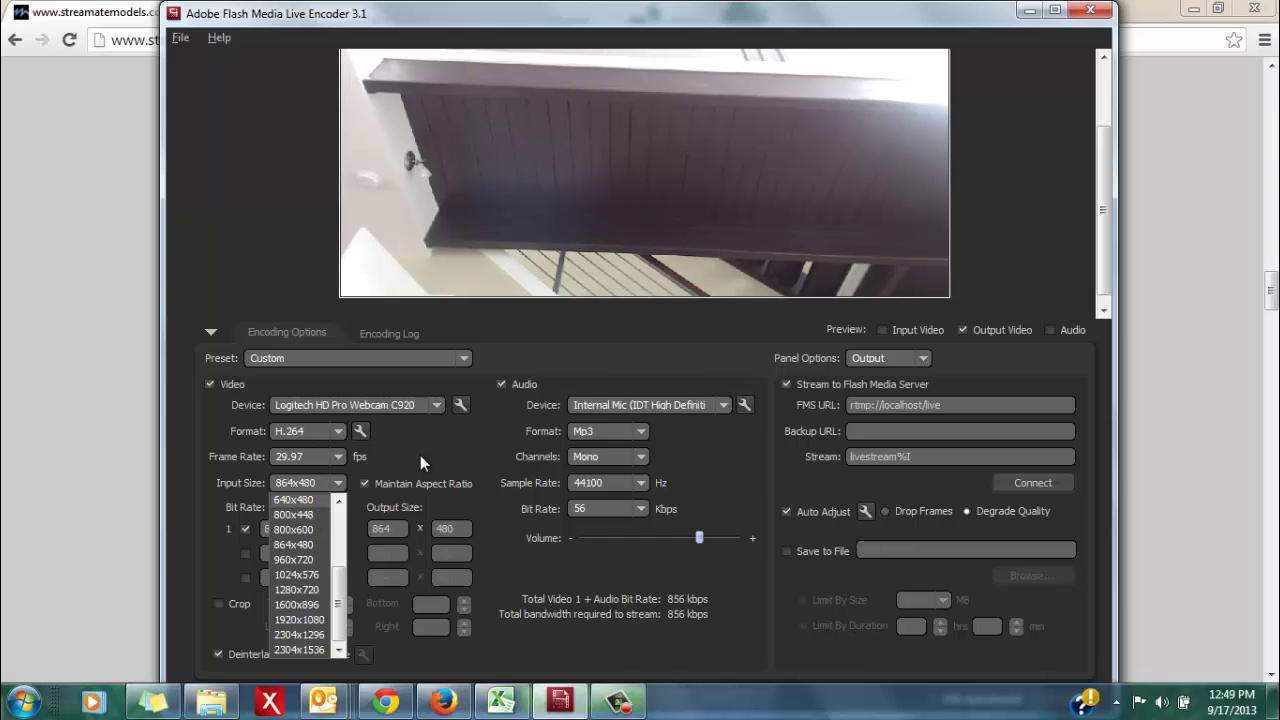
click(450, 448)
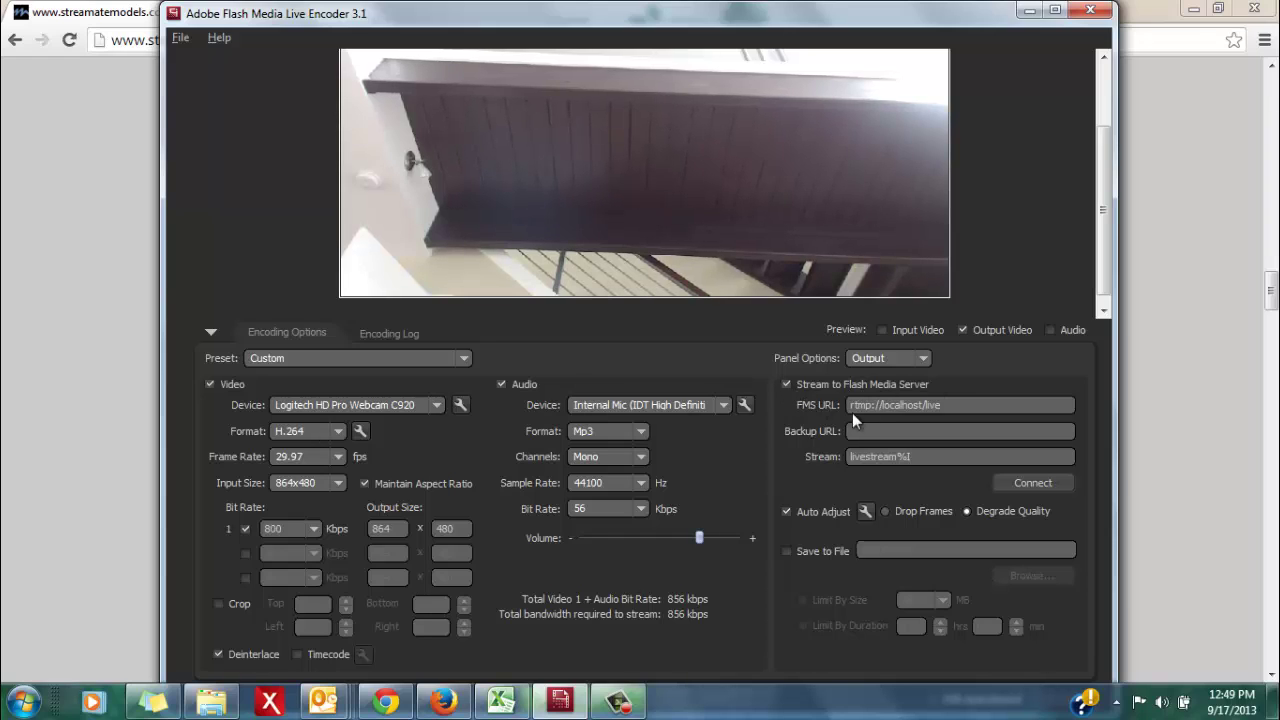
Delete the existing text in the FMS URL and Stream name fields
drag(952, 406, 661, 424)
key(BackSpace)
drag(928, 456, 668, 469)
key(BackSpace)
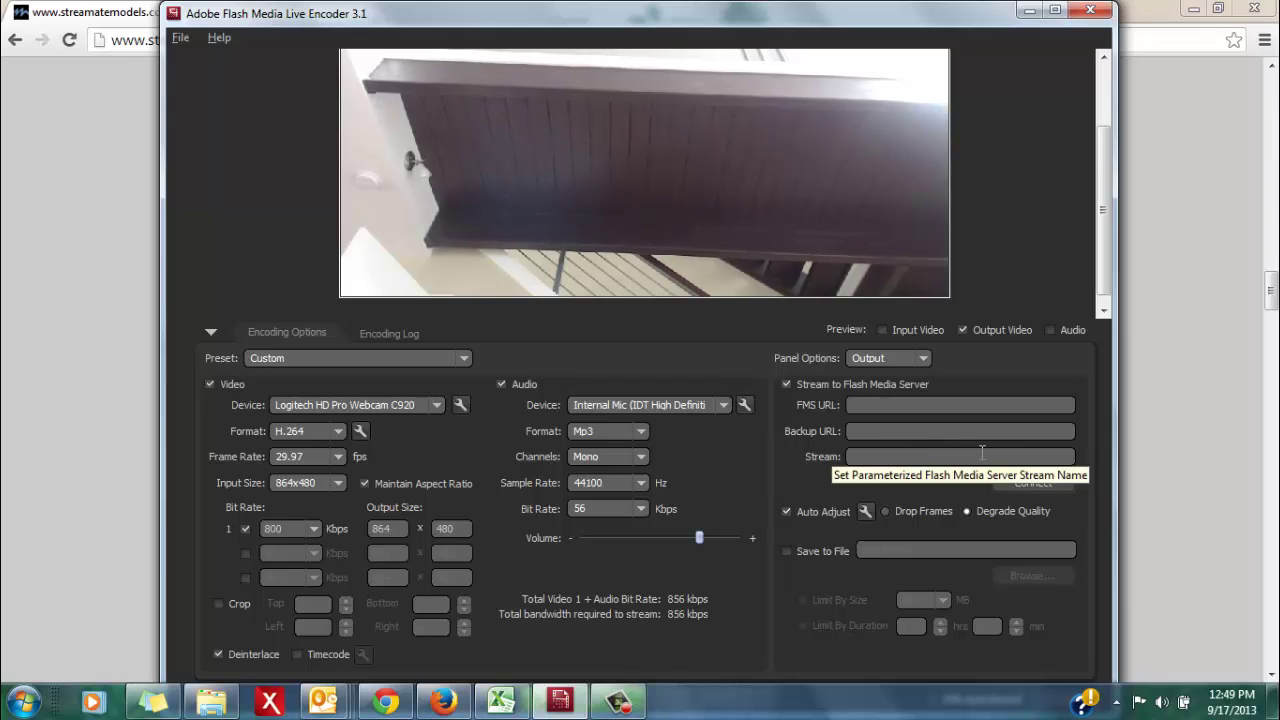
click(184, 39)
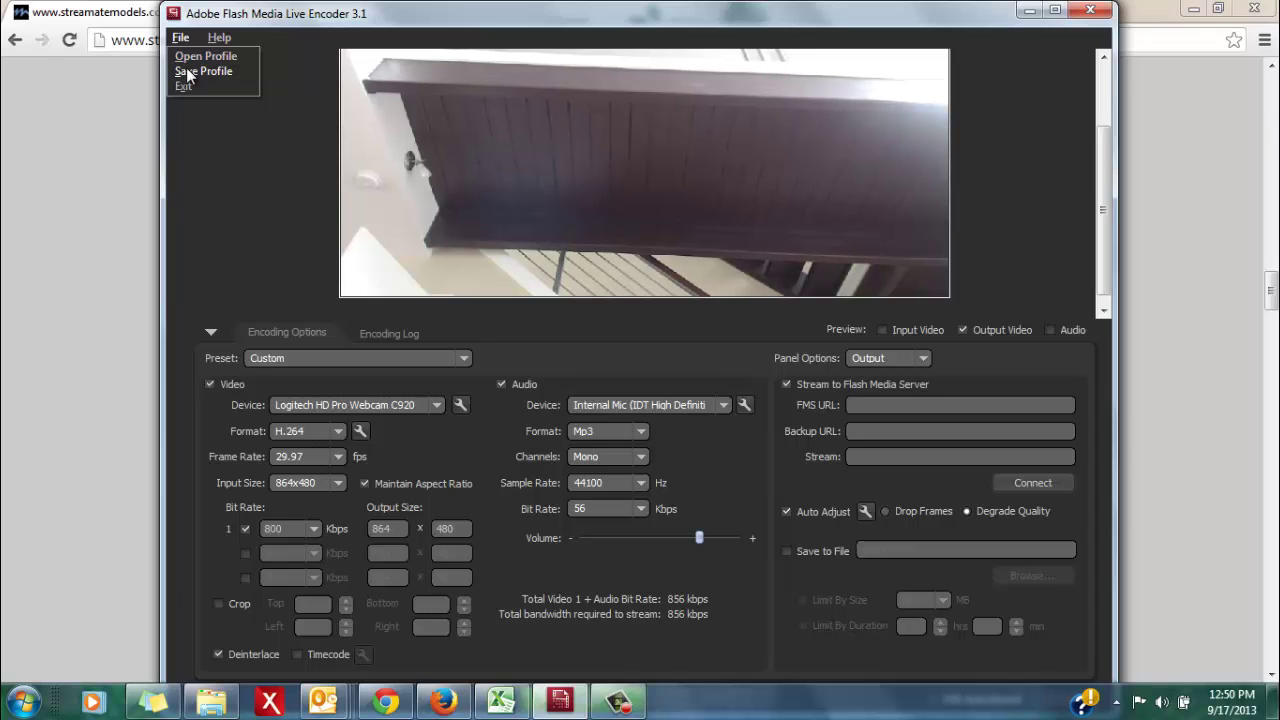
Save the encoder settings as the profile 'Streamate Recommended Quality'
click(186, 69)
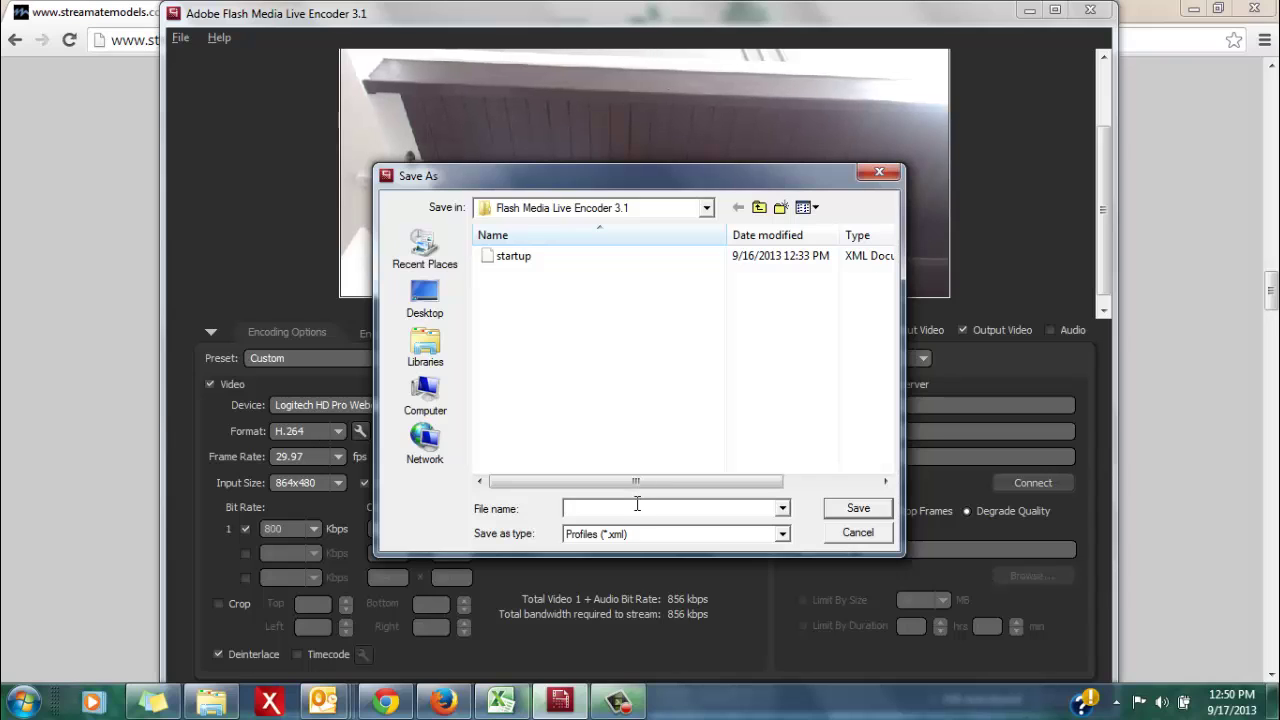
text(Streamate Recommended Quality)
key(Return)
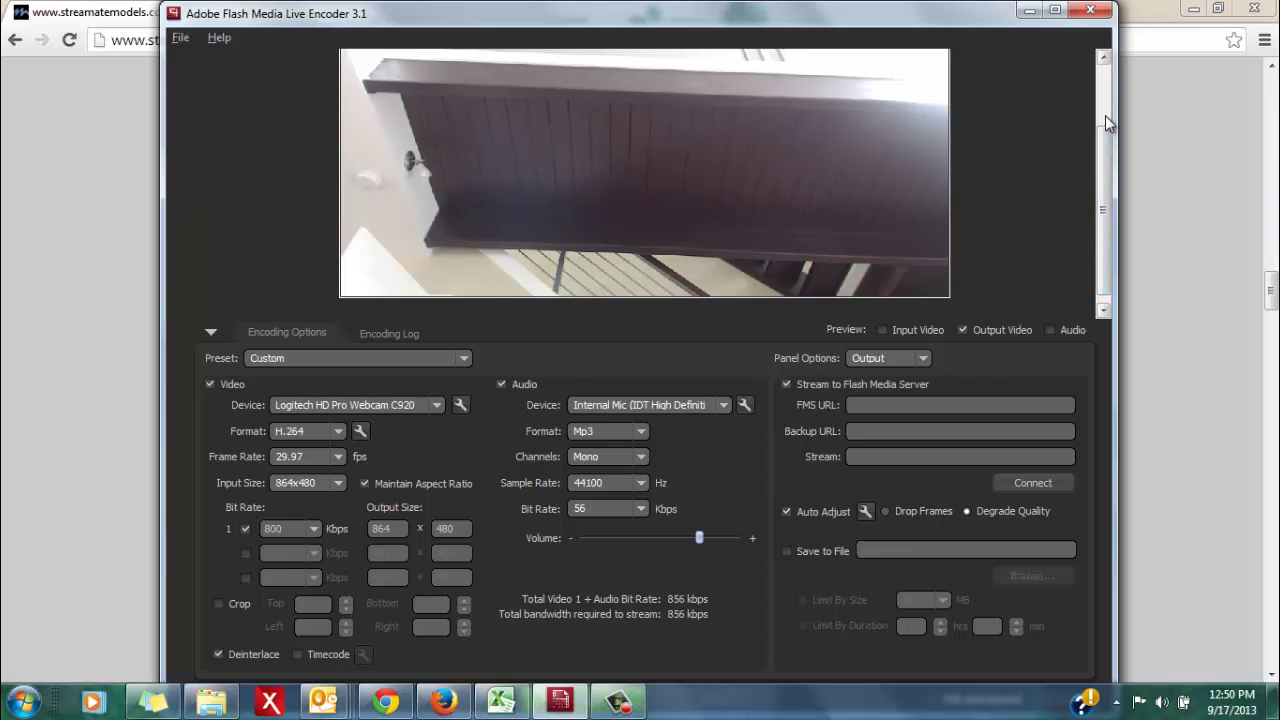
Start the Streamate live show, allow Flash camera access, and set cam quality to External Encoding
click(1029, 10)
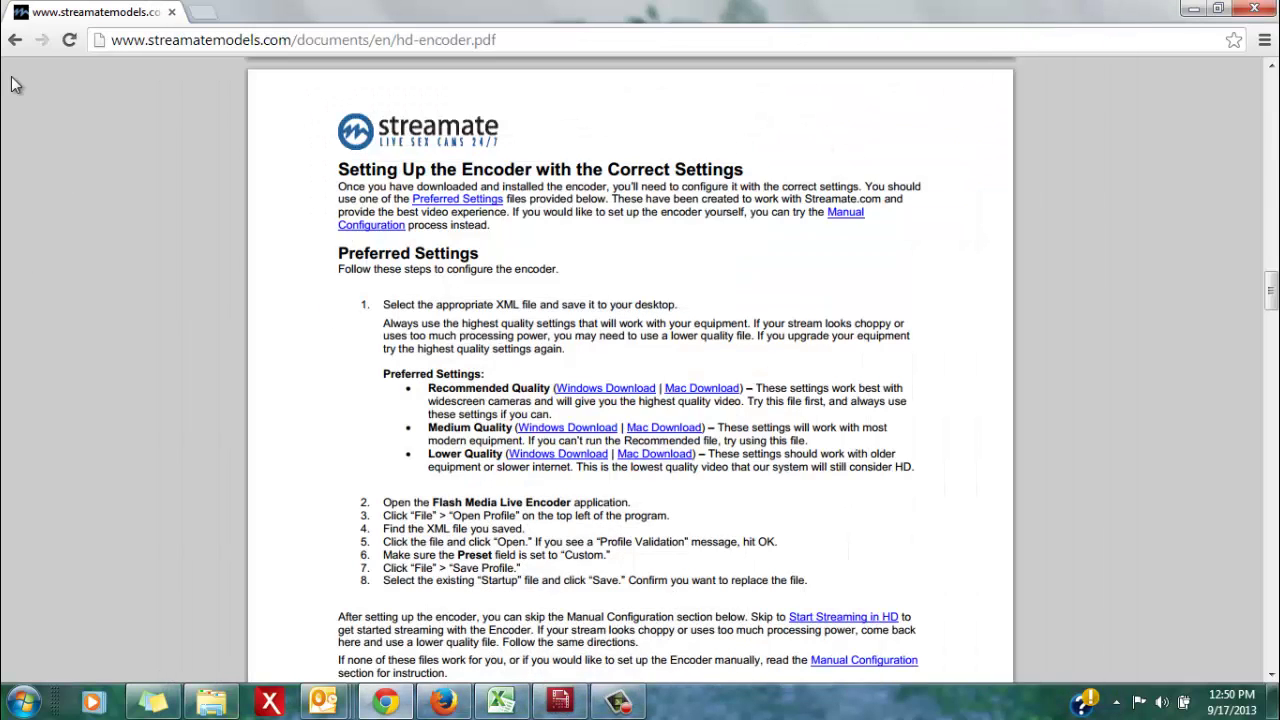
click(14, 42)
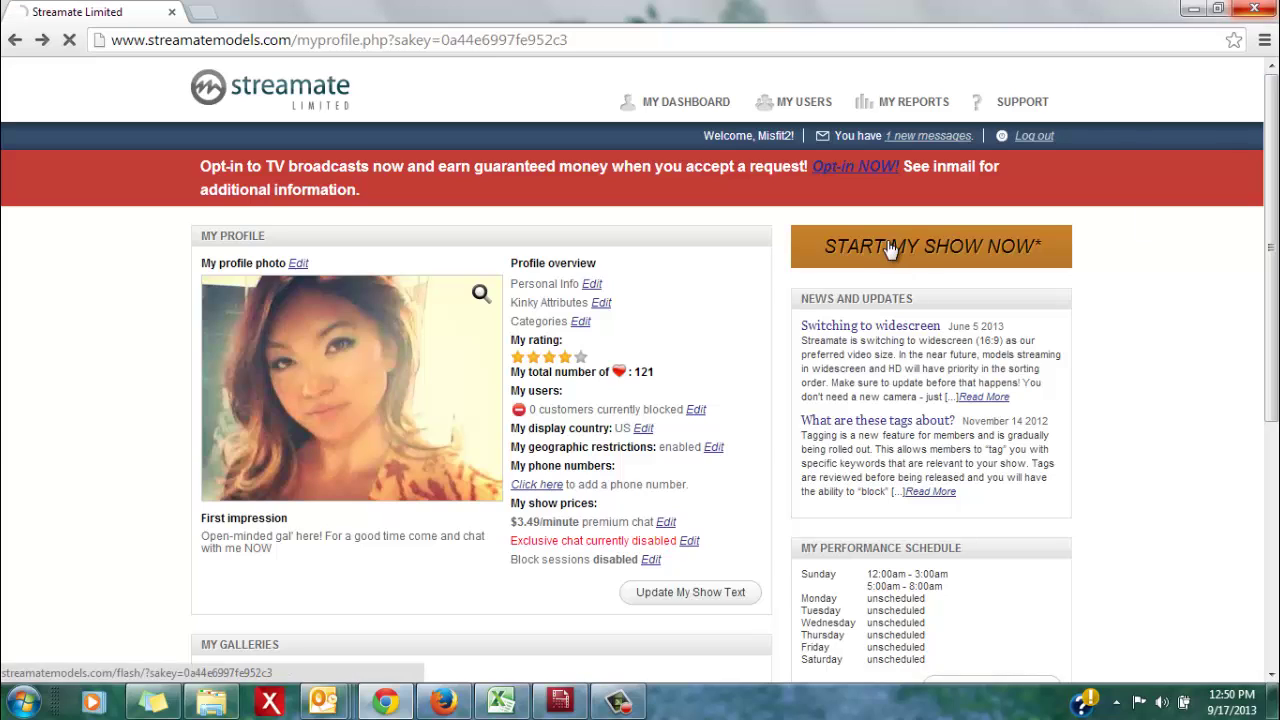
click(891, 248)
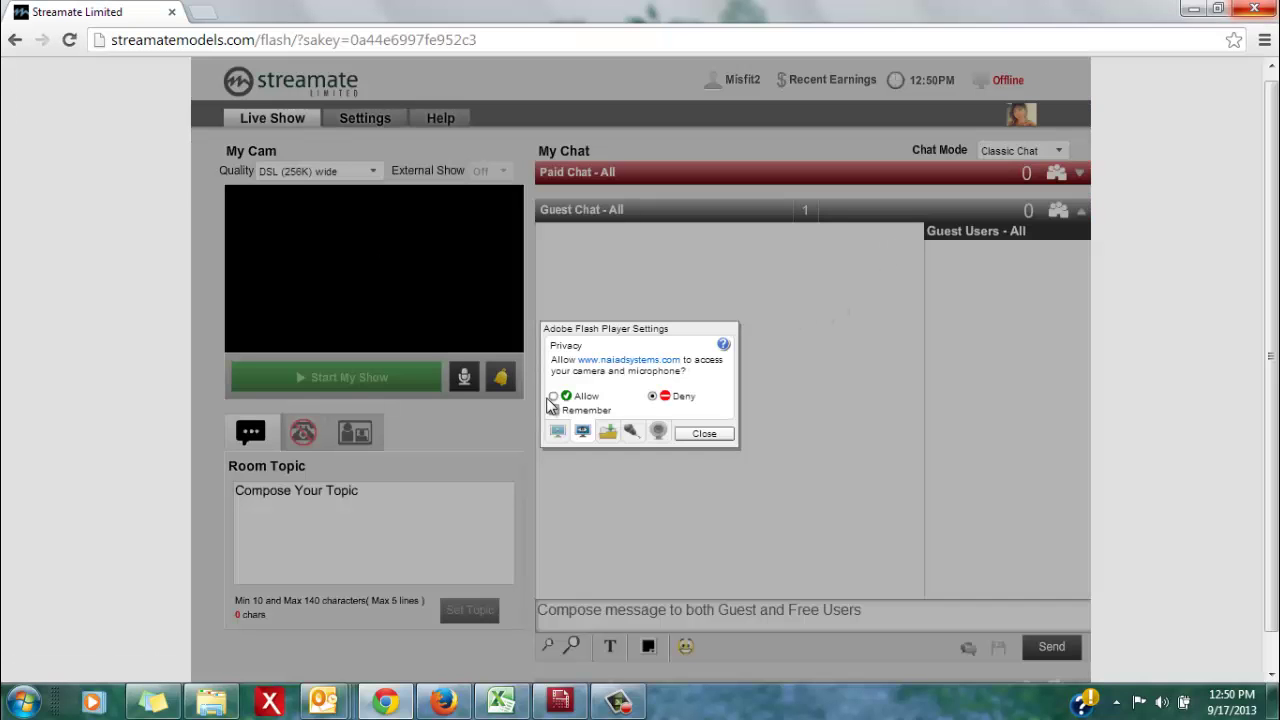
click(553, 396)
click(704, 469)
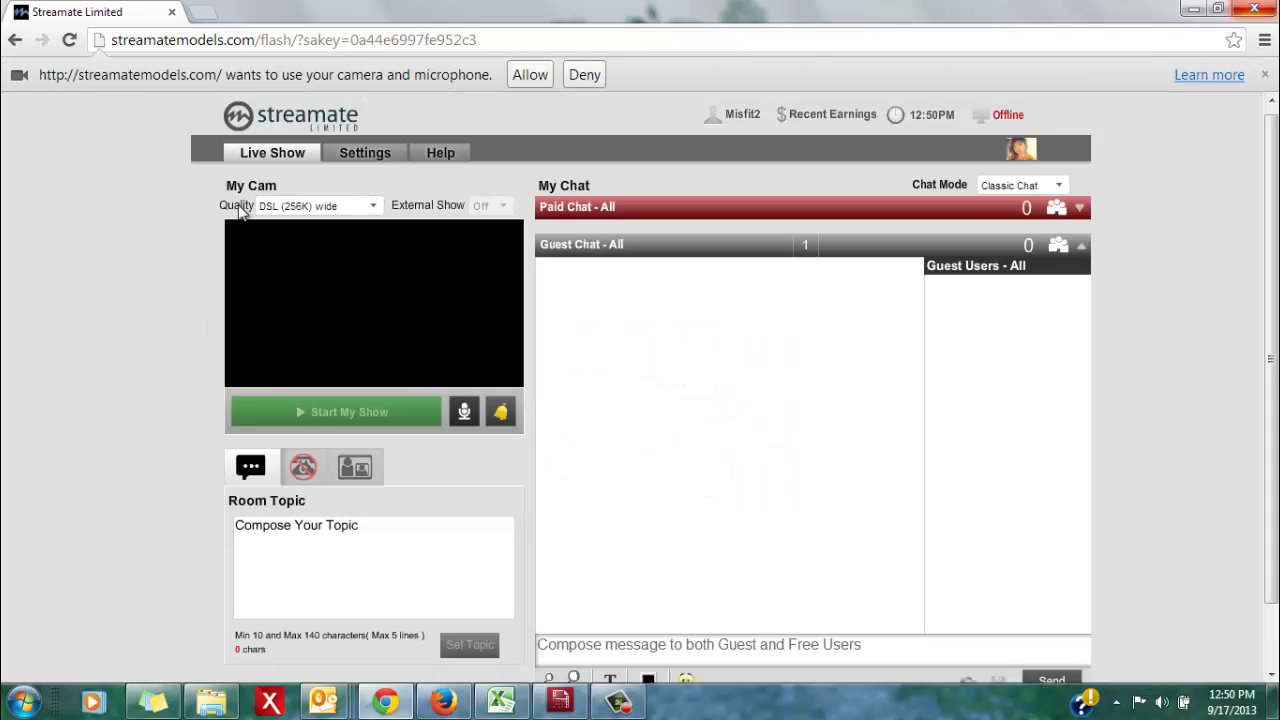
click(310, 208)
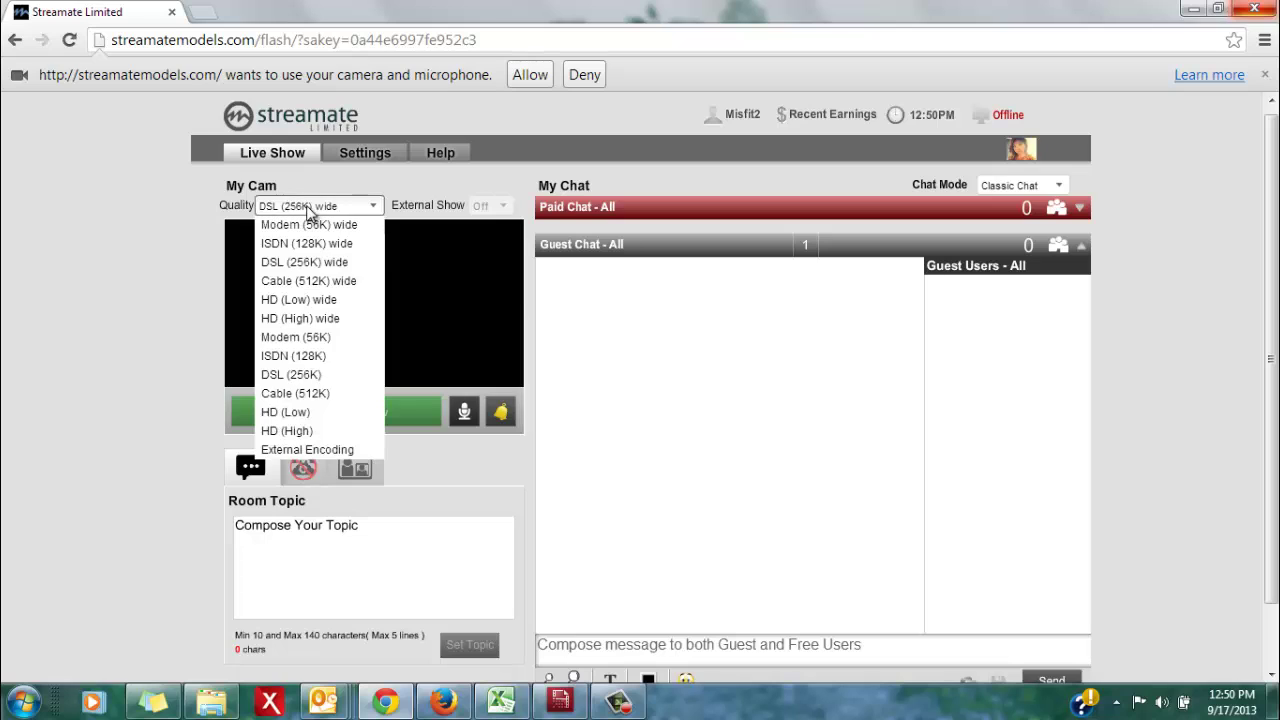
click(302, 450)
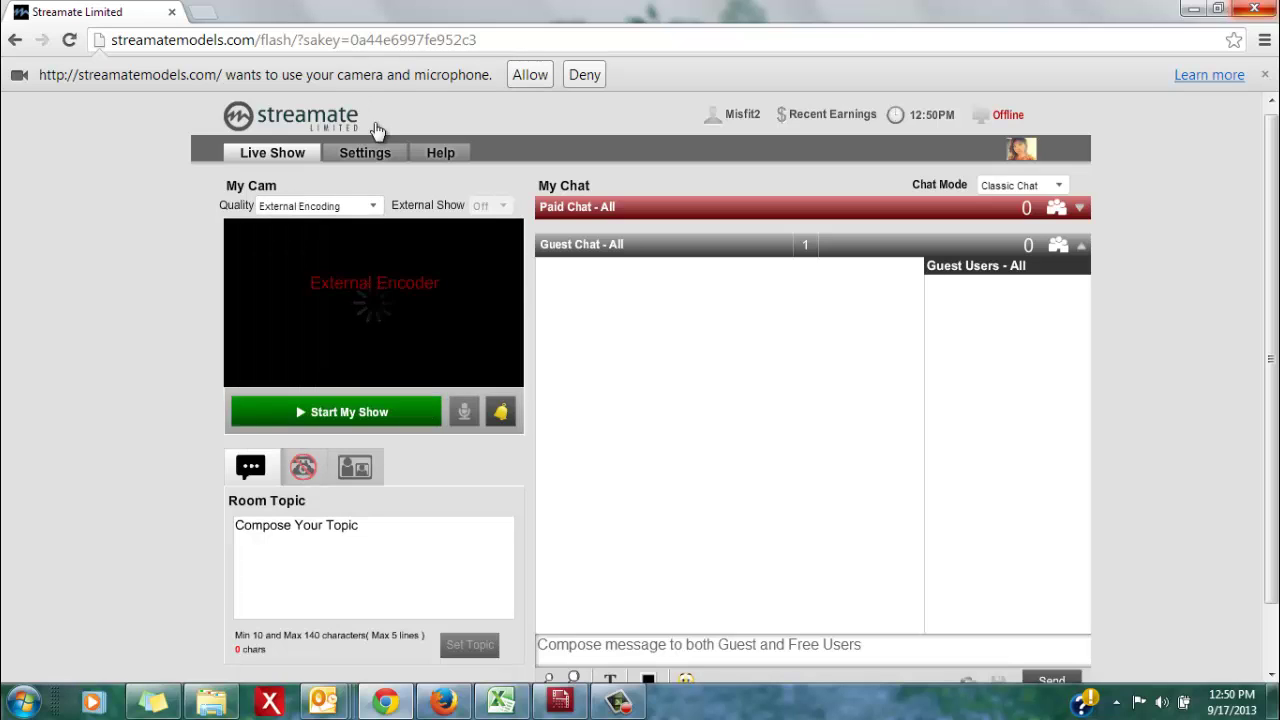
Start the Streamate show and paste its FMS URL rtmp://fcs45-1.streamate.com/naiad/live88 into the encoder
click(316, 416)
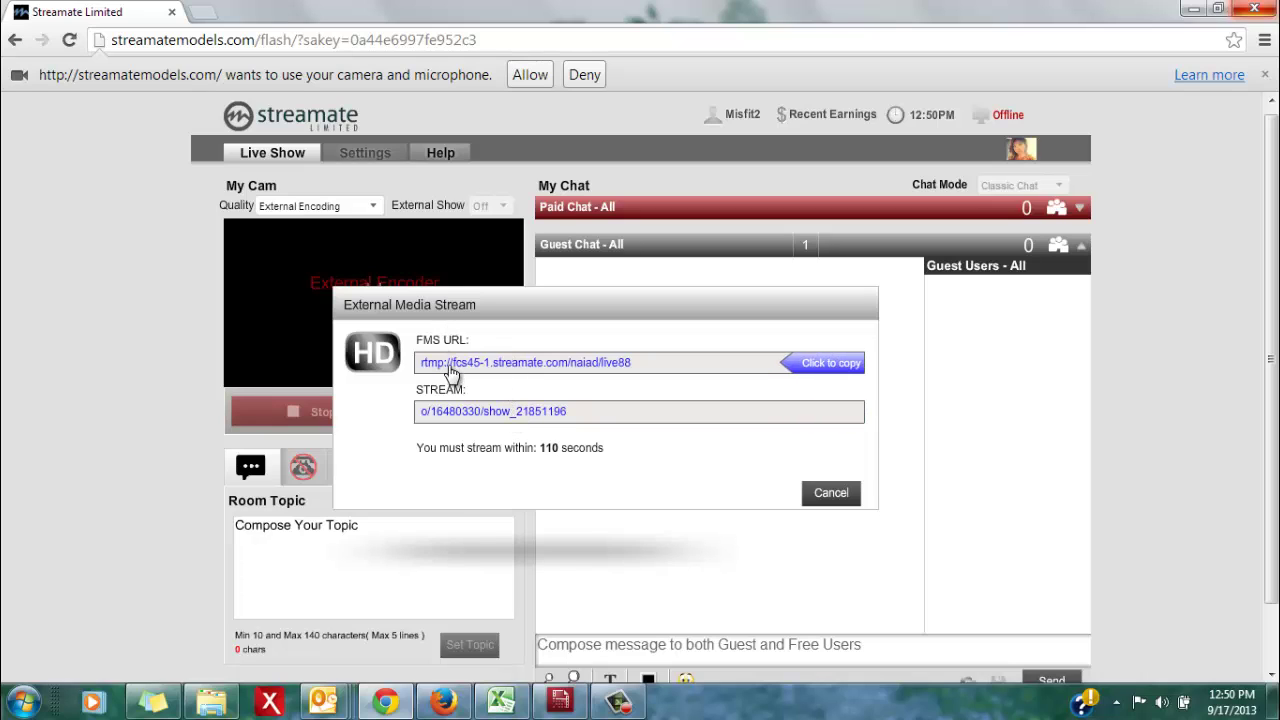
click(830, 363)
key(alt+Tab)
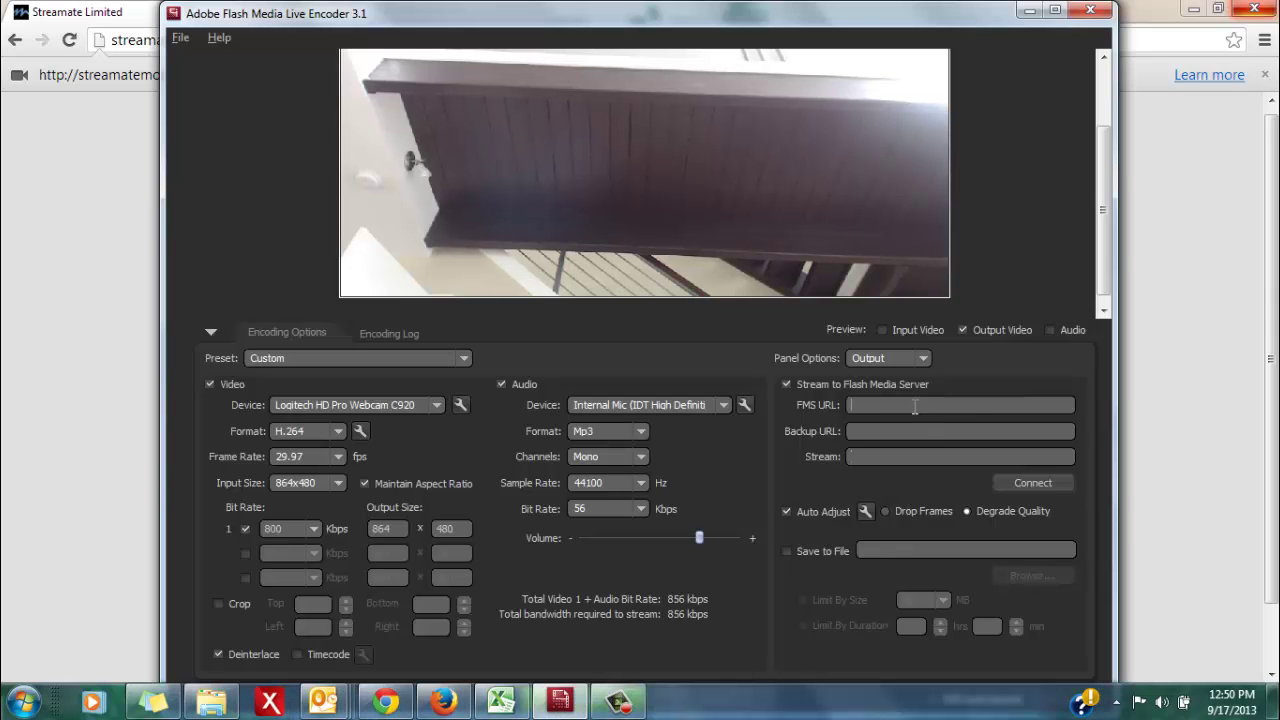
key(ctrl+v)
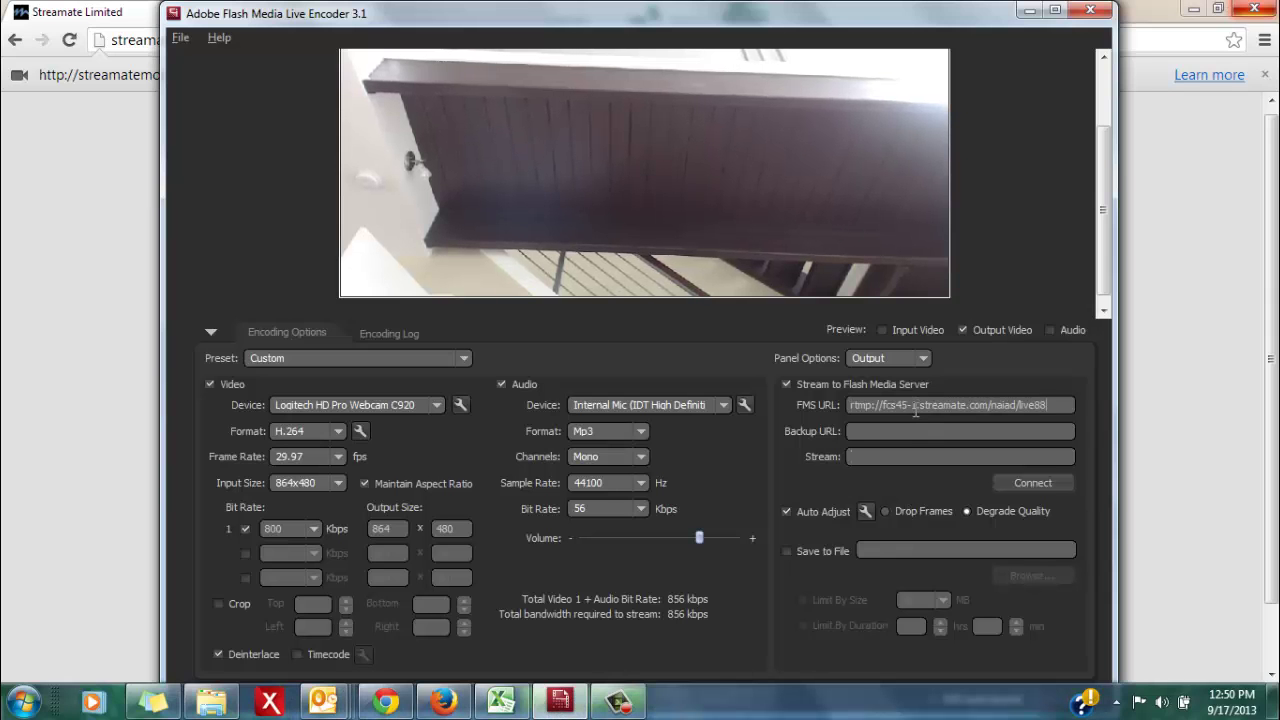
Copy the assigned stream code from Streamate and paste it into the encoder's Stream field
click(556, 708)
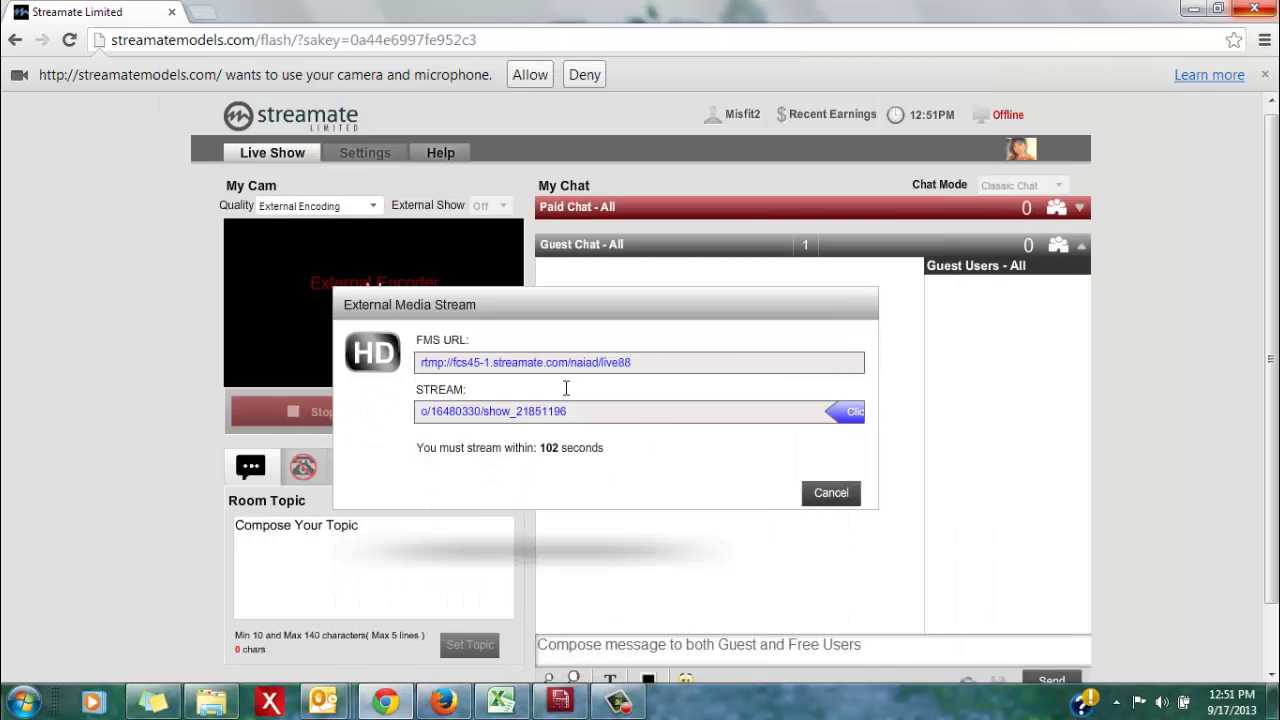
click(500, 416)
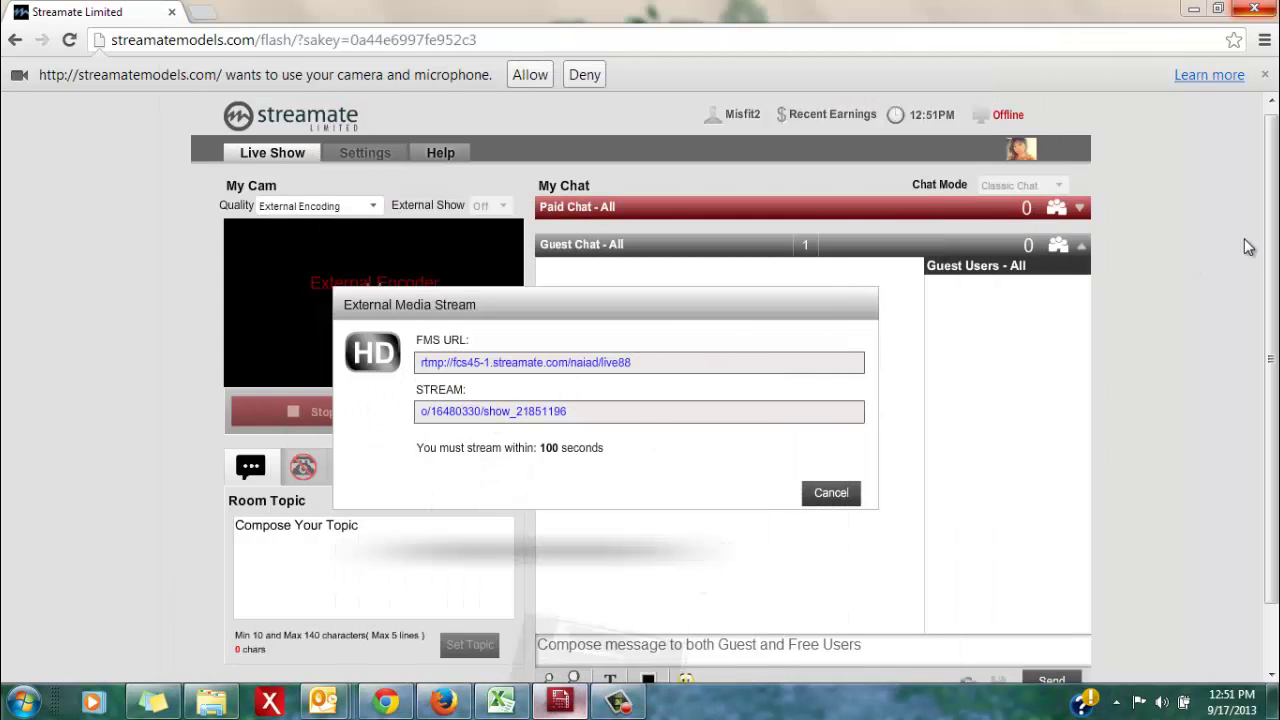
click(559, 701)
click(962, 456)
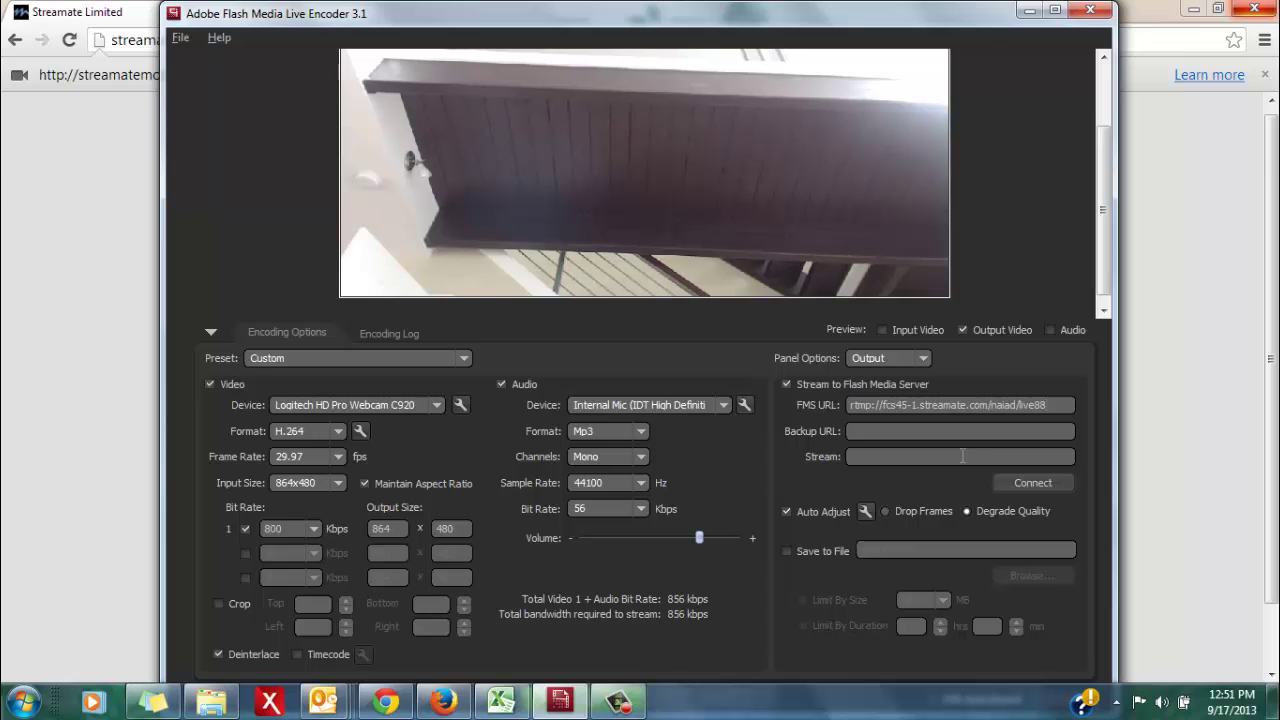
key(ctrl+v)
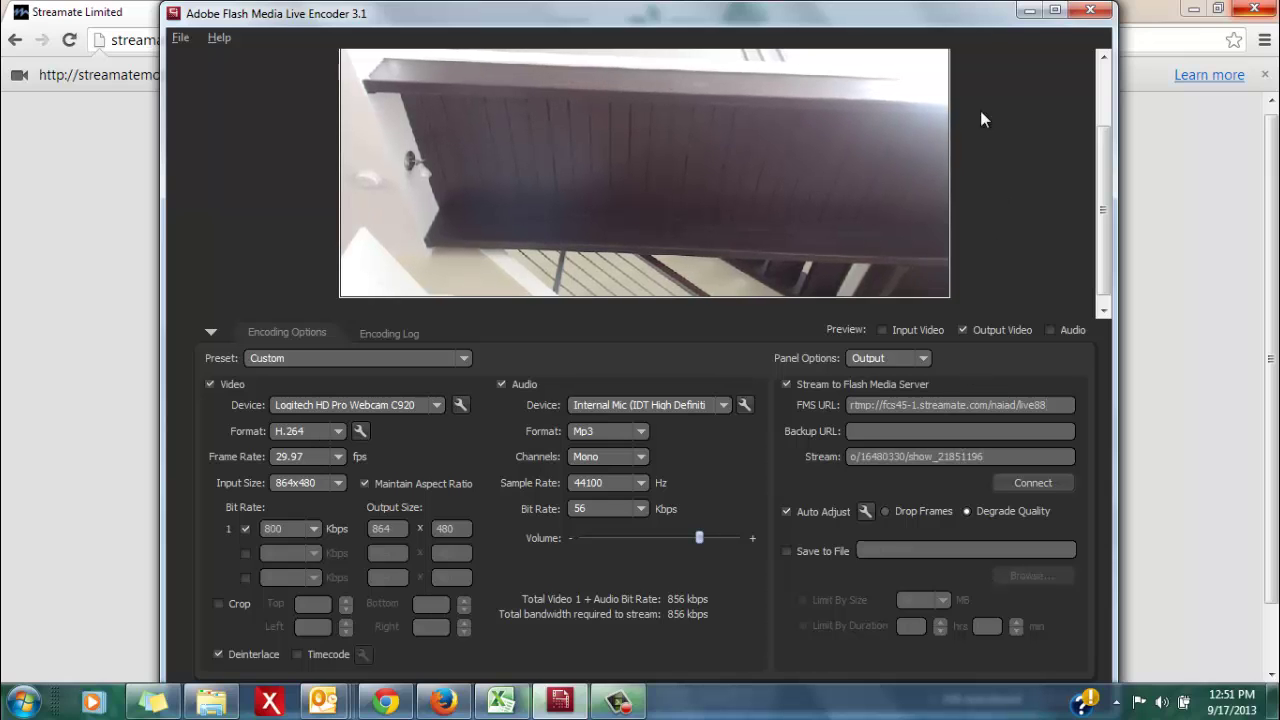
Maximize the encoder window and start streaming to Streamate's primary server
click(1054, 10)
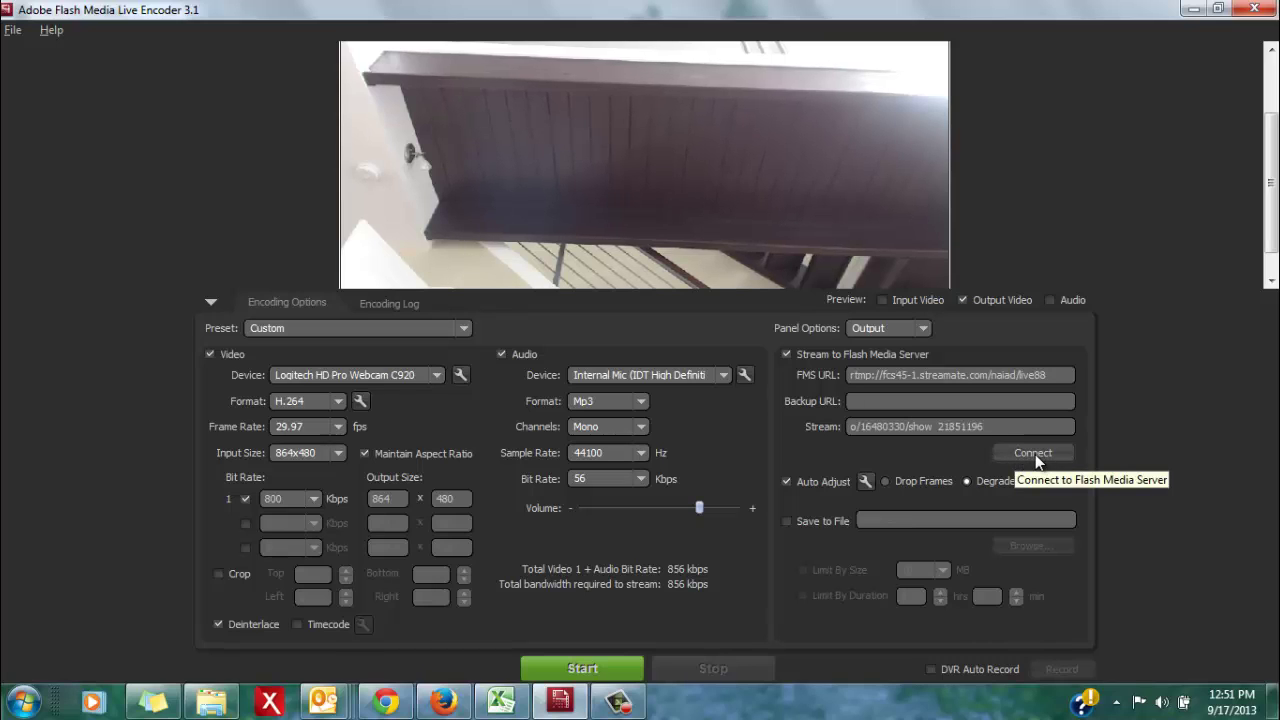
click(587, 663)
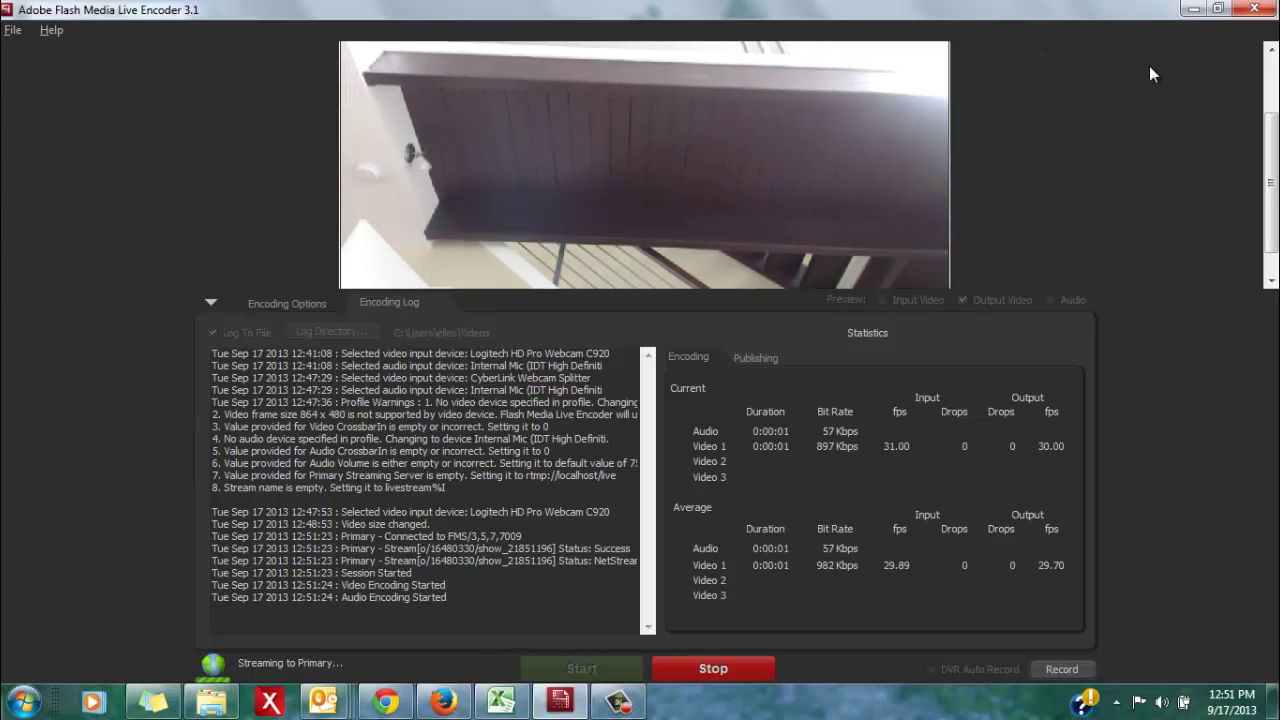
Check the Streamate page, collapse the encoder's settings panel to enlarge the preview, and restore the encoder
click(1217, 12)
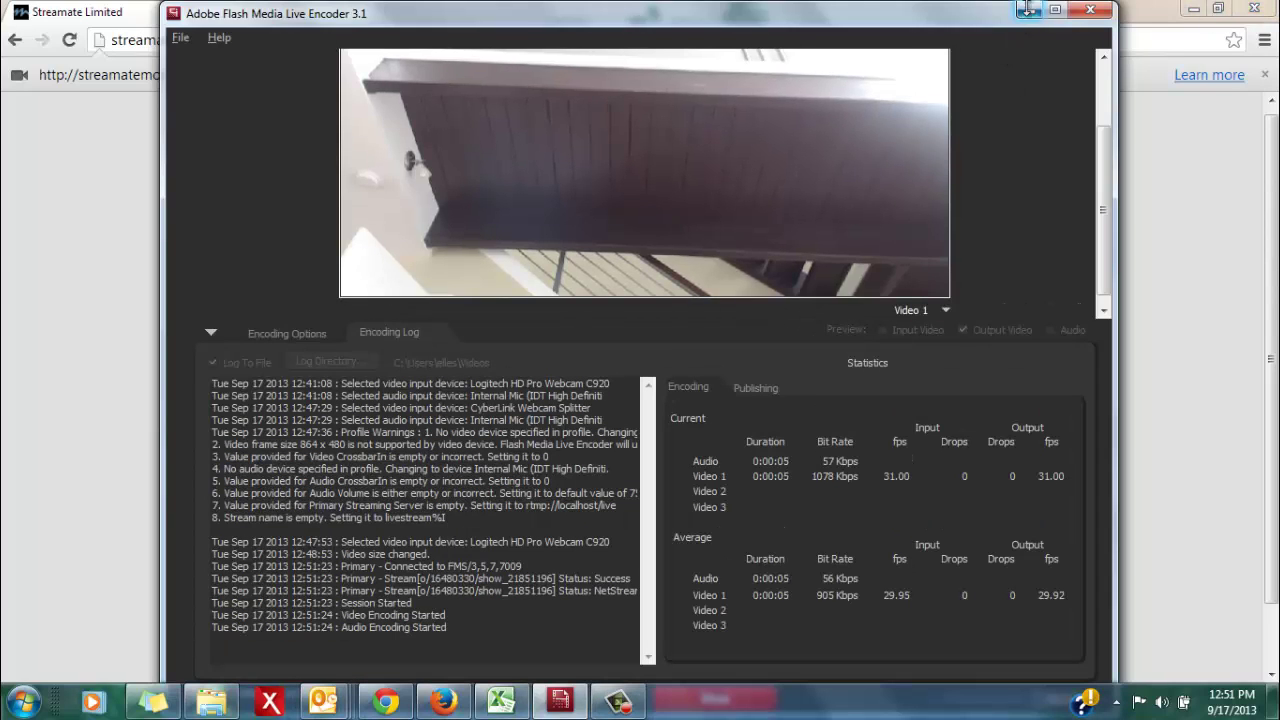
click(1027, 14)
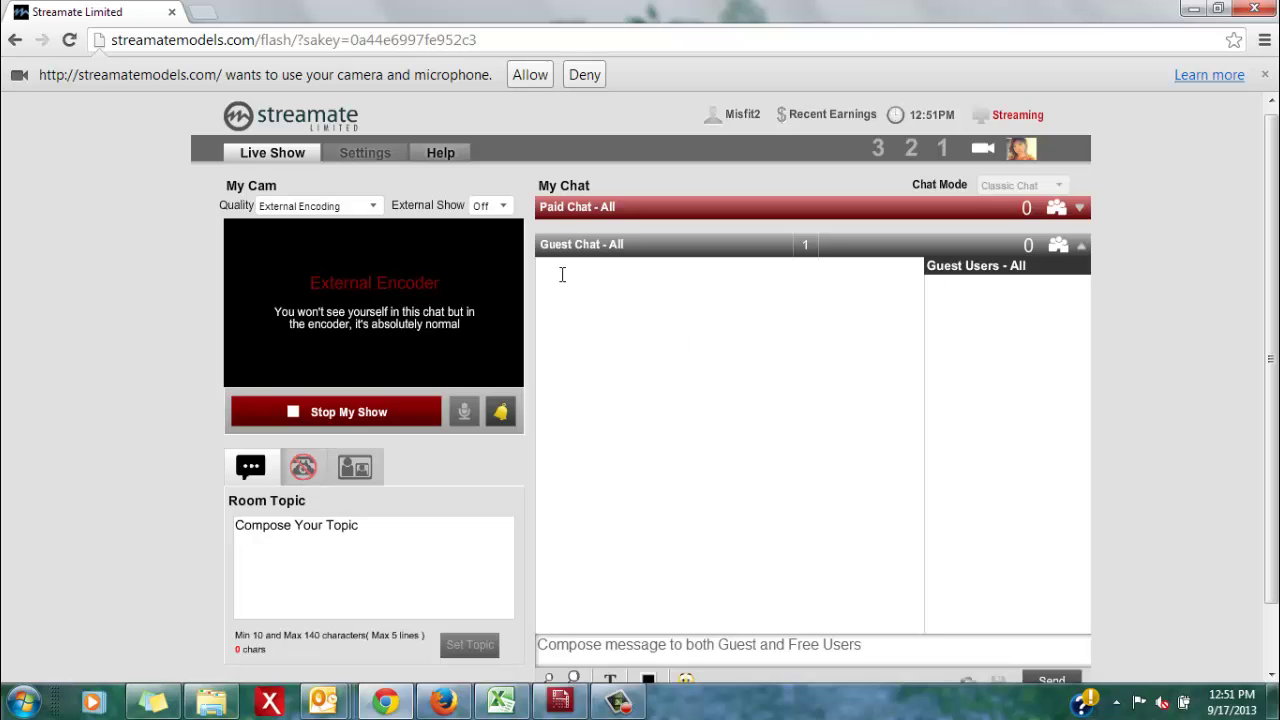
click(560, 702)
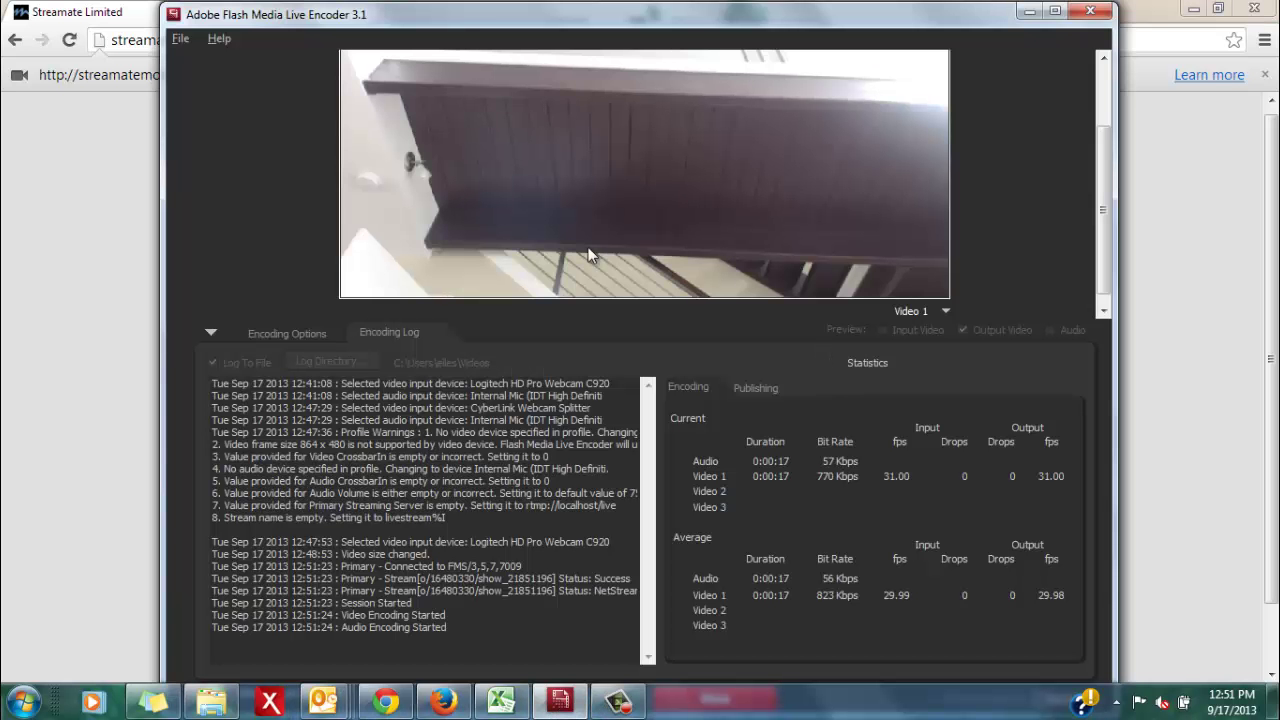
click(213, 330)
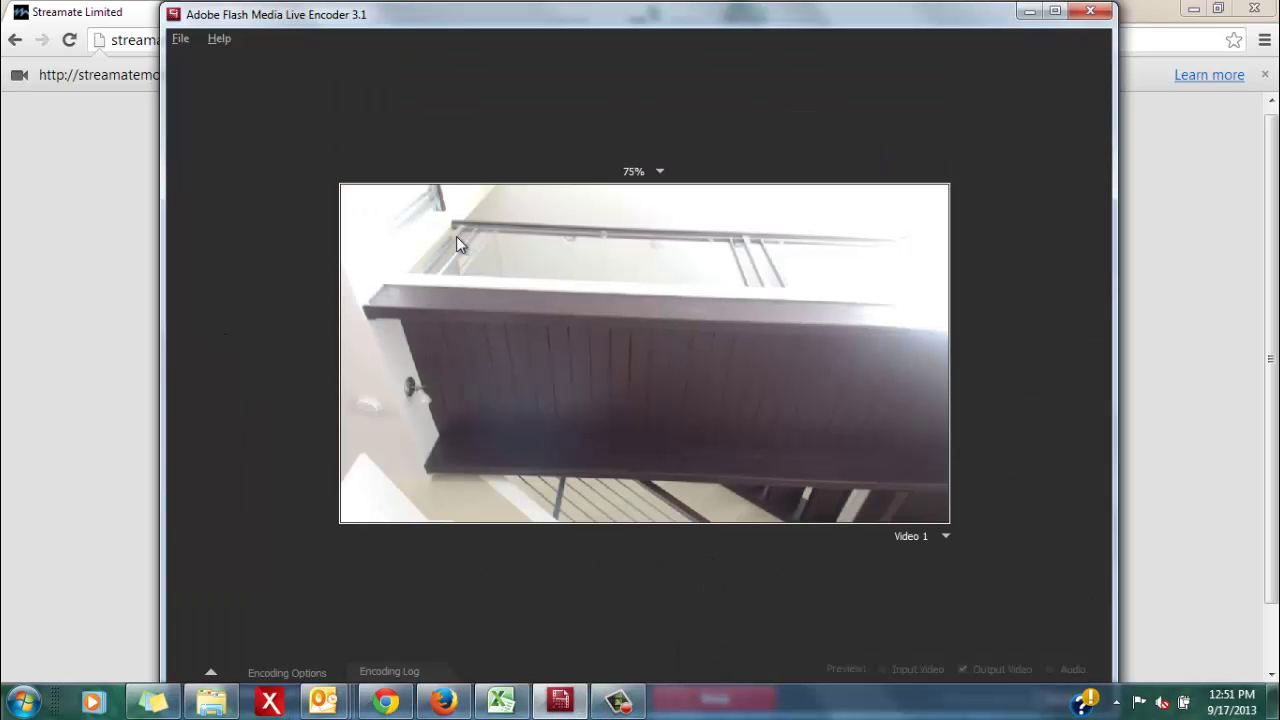
click(1029, 11)
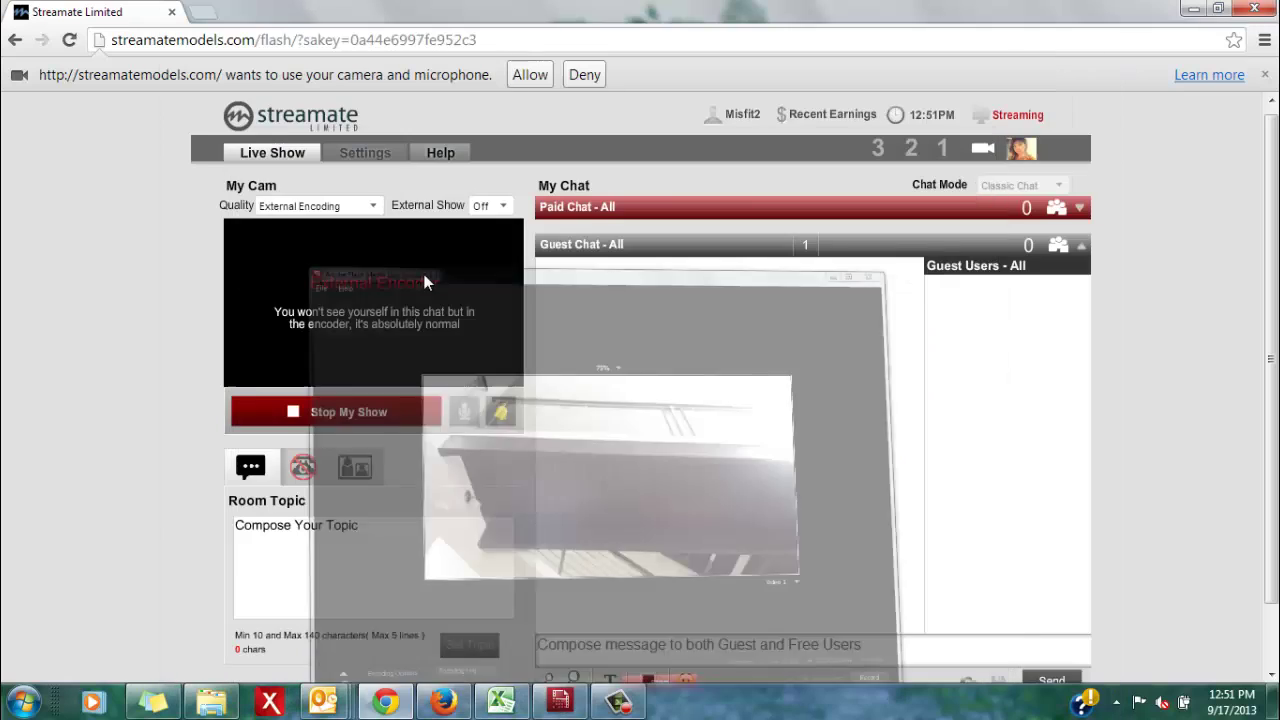
click(563, 700)
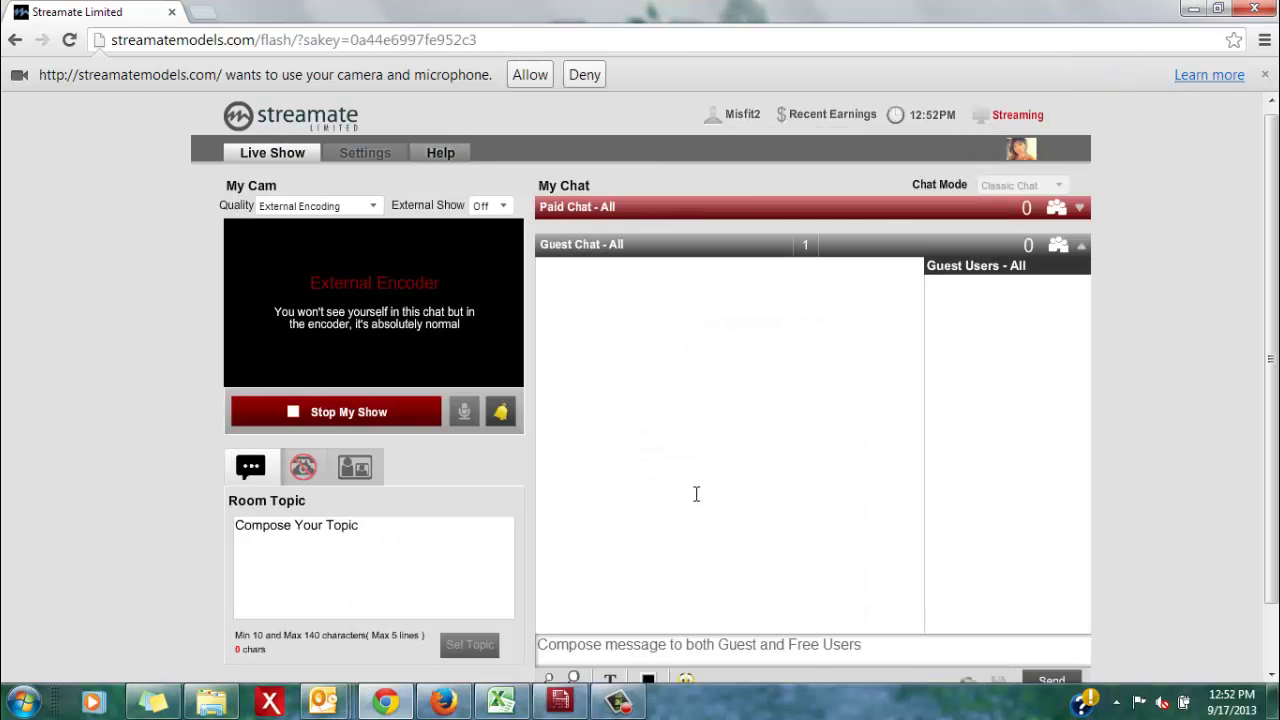
click(560, 700)
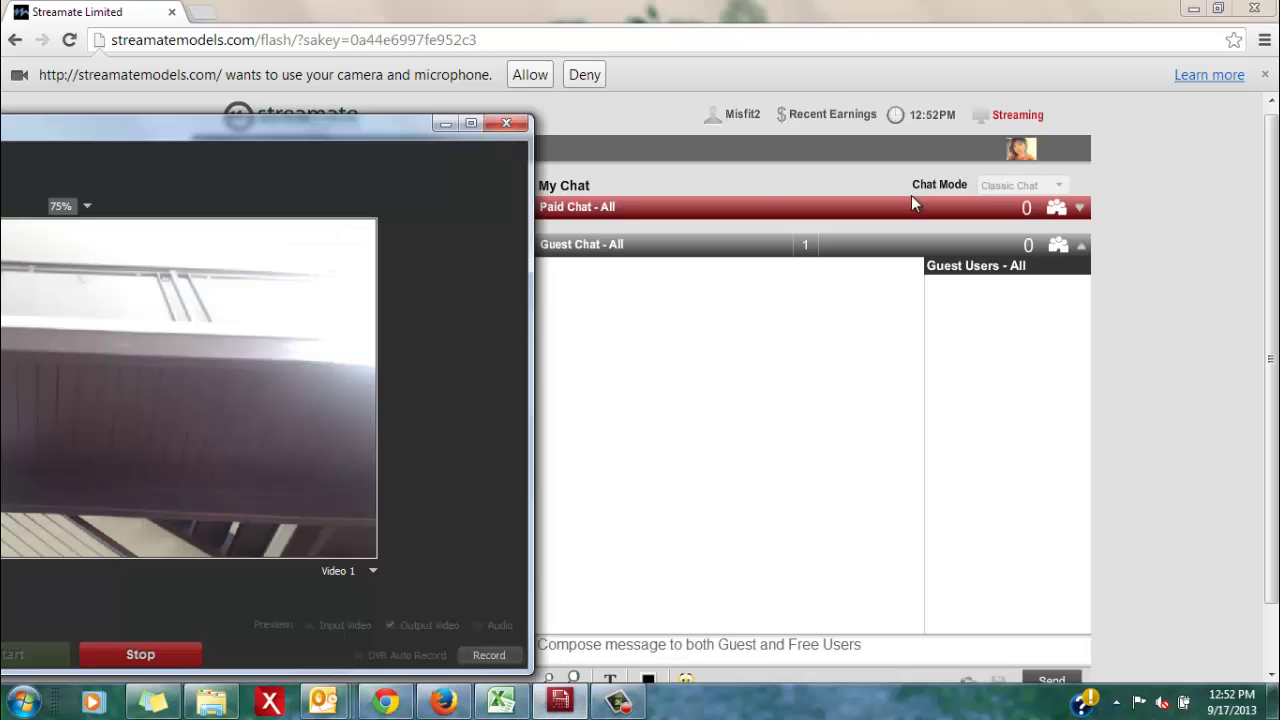
Stop the encoder's stream and confirm Streamate's Live Show page shows Offline
click(471, 124)
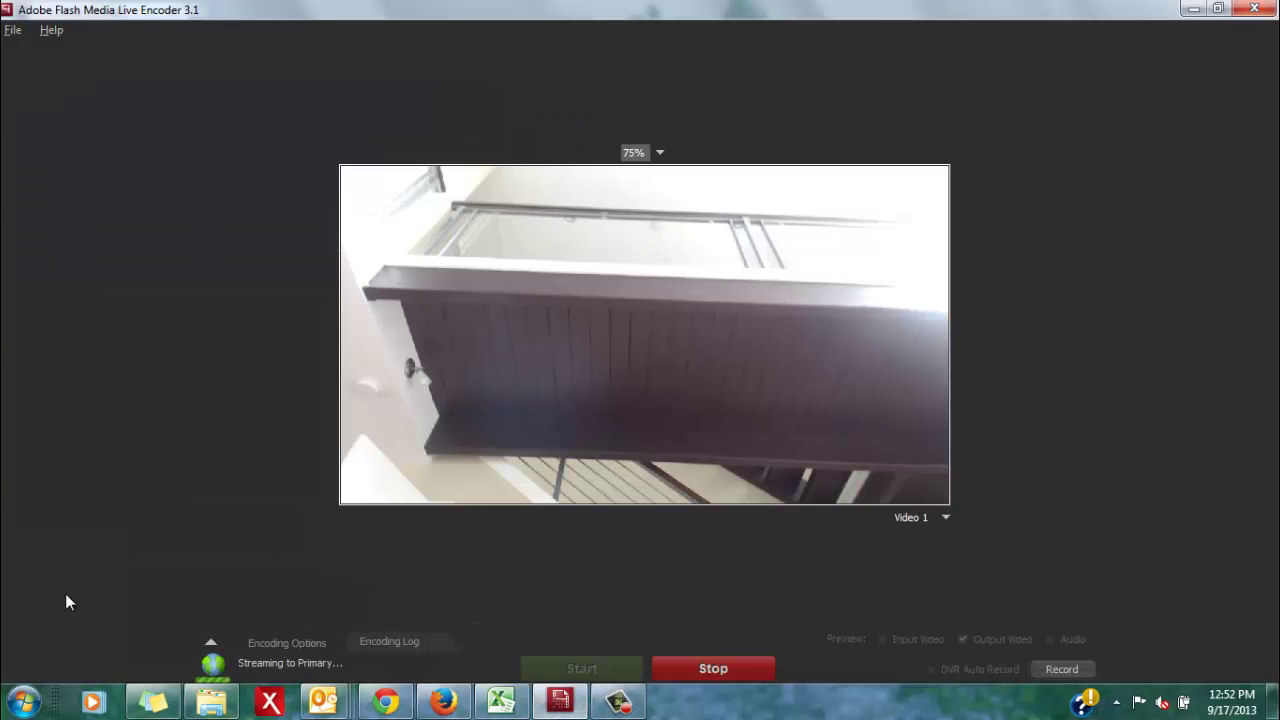
click(208, 639)
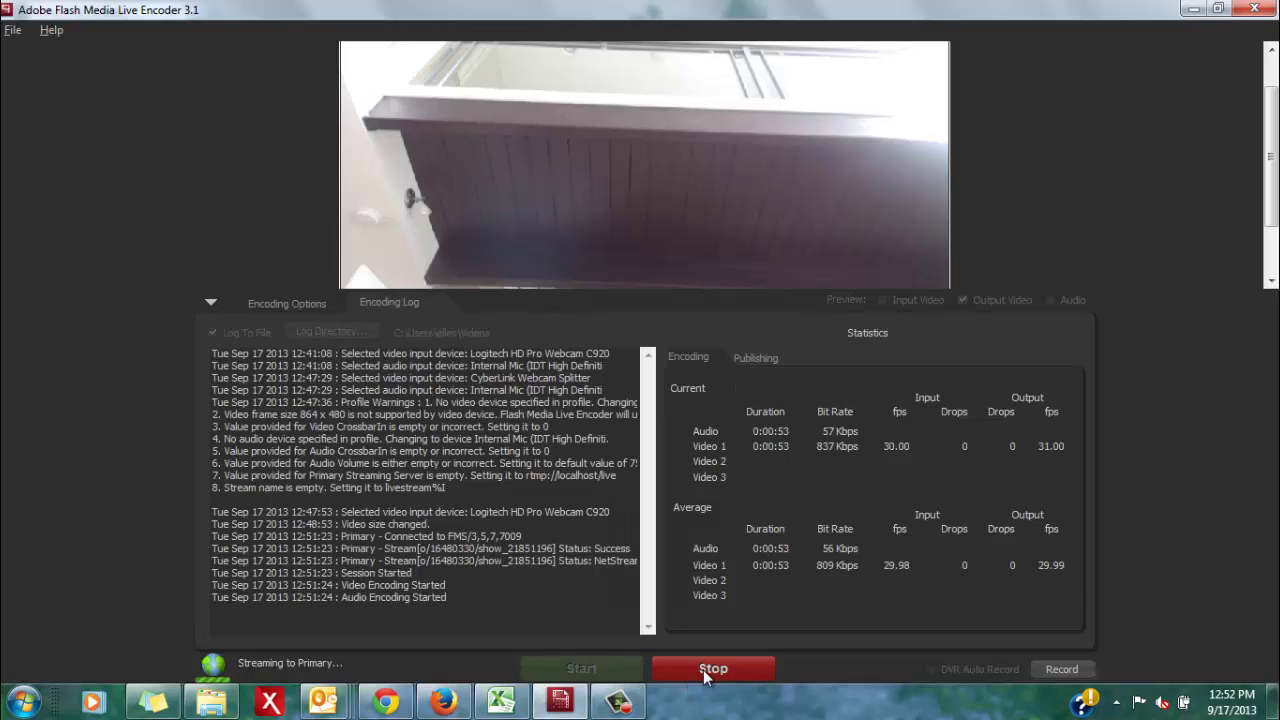
click(705, 675)
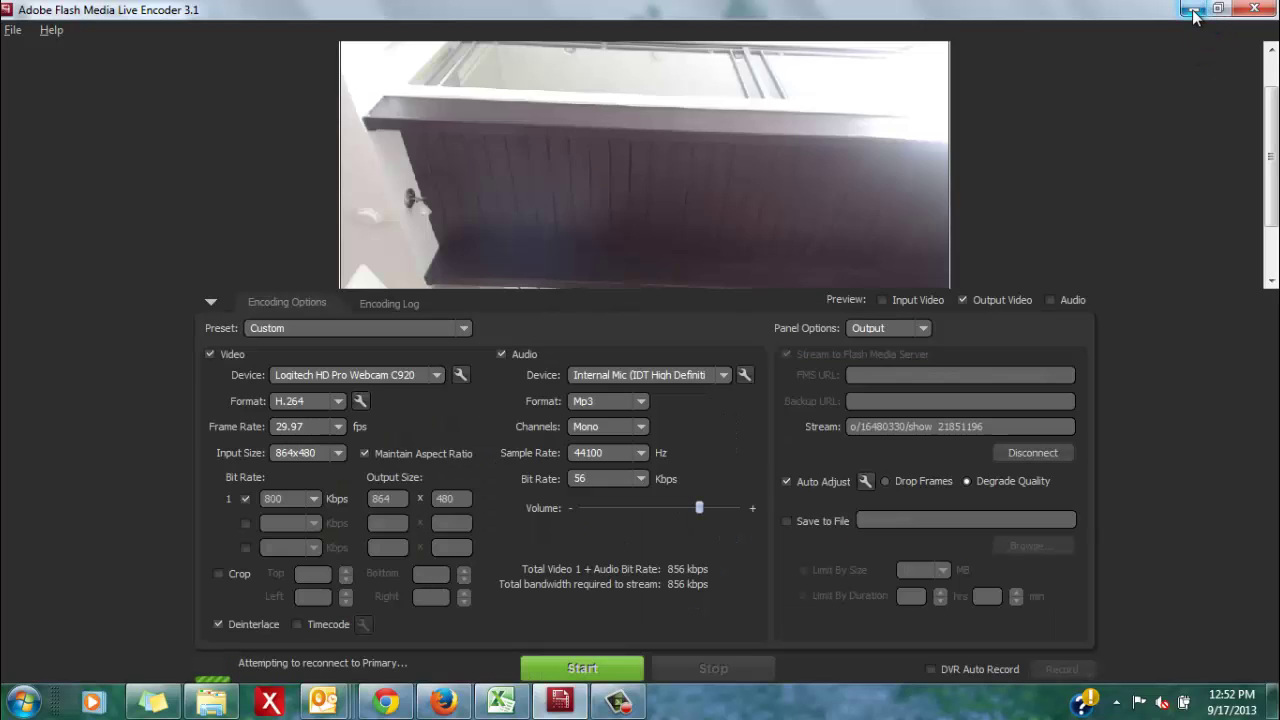
click(1192, 9)
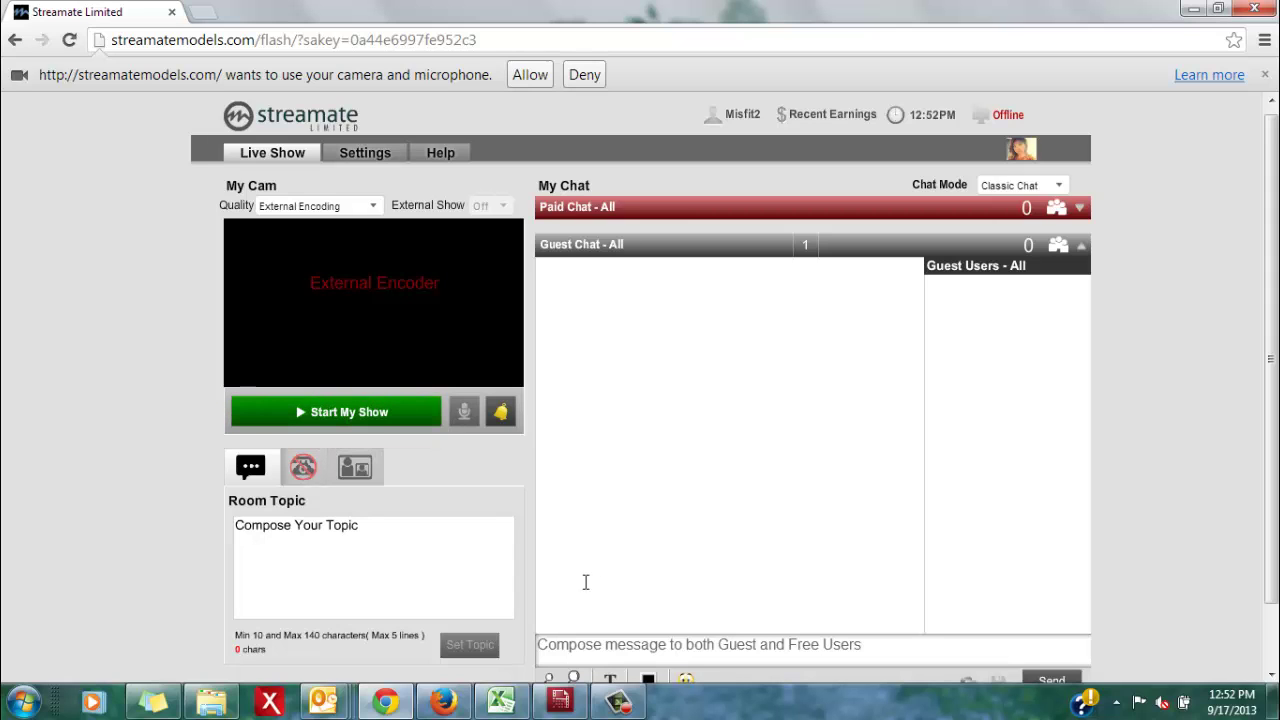
click(560, 701)
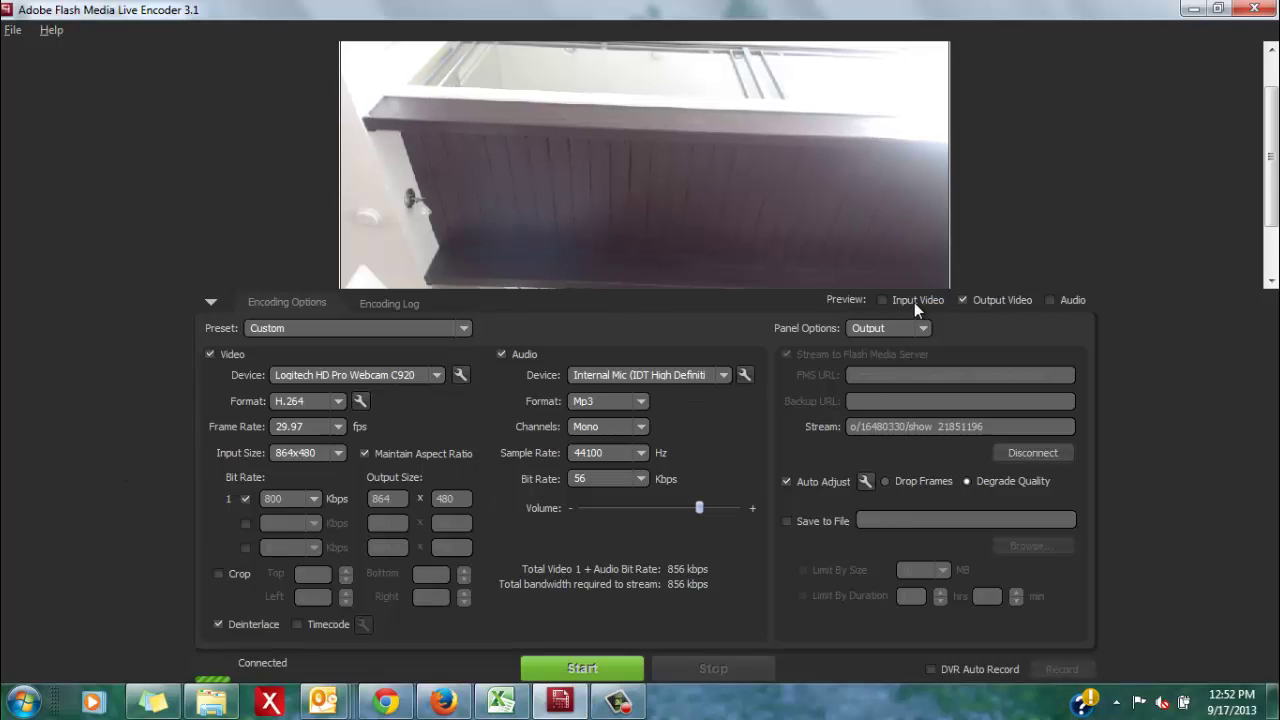
click(1190, 10)
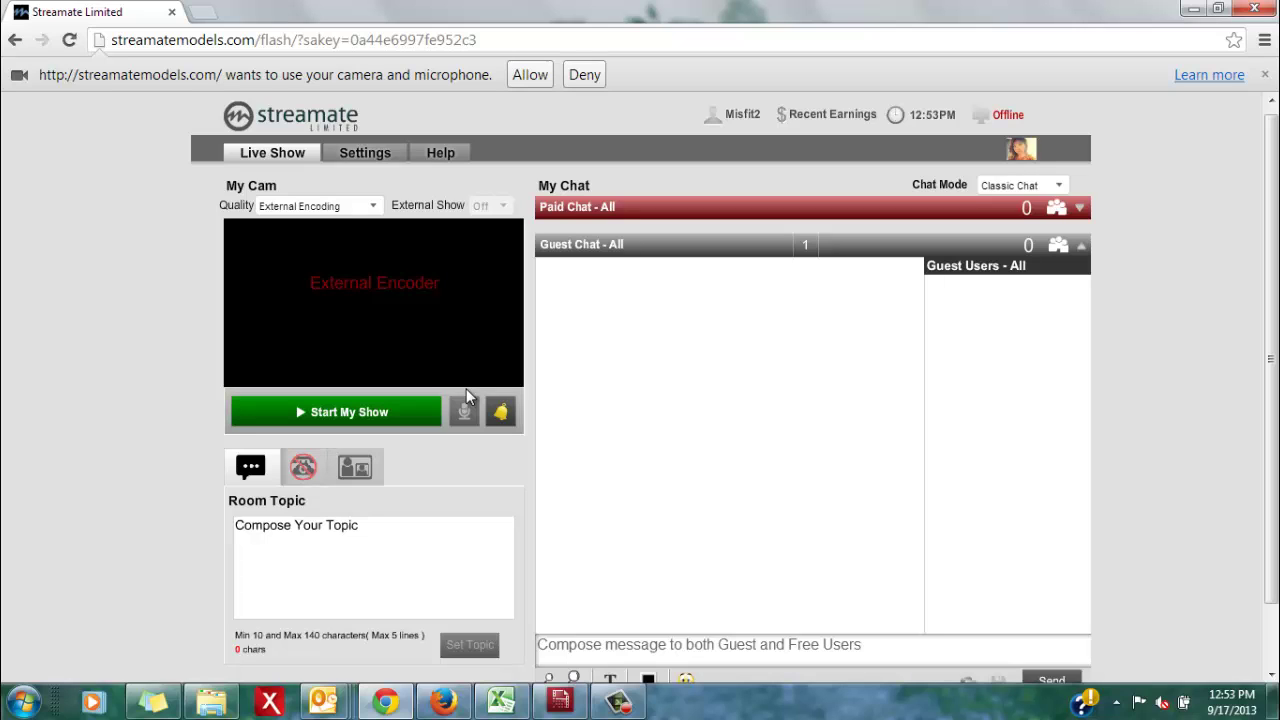
Restart the Streamate show with External Encoding quality to get new stream details, then return to the encoder
click(292, 207)
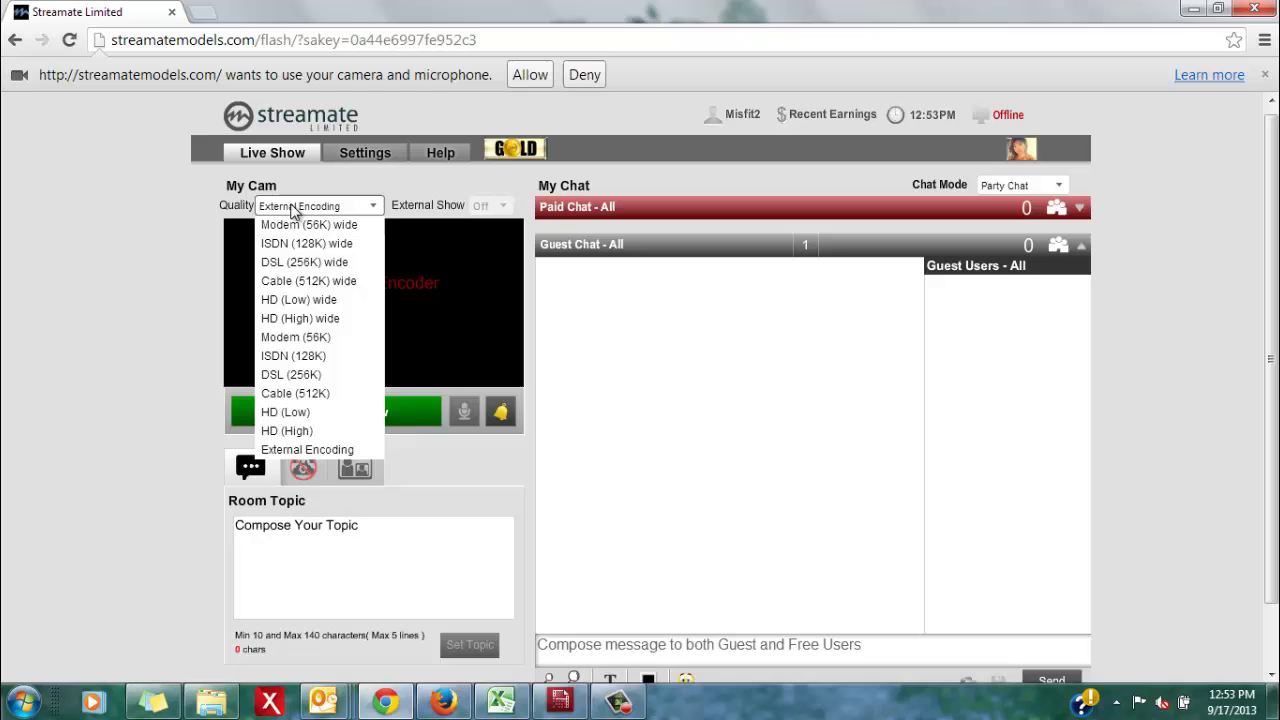
click(287, 455)
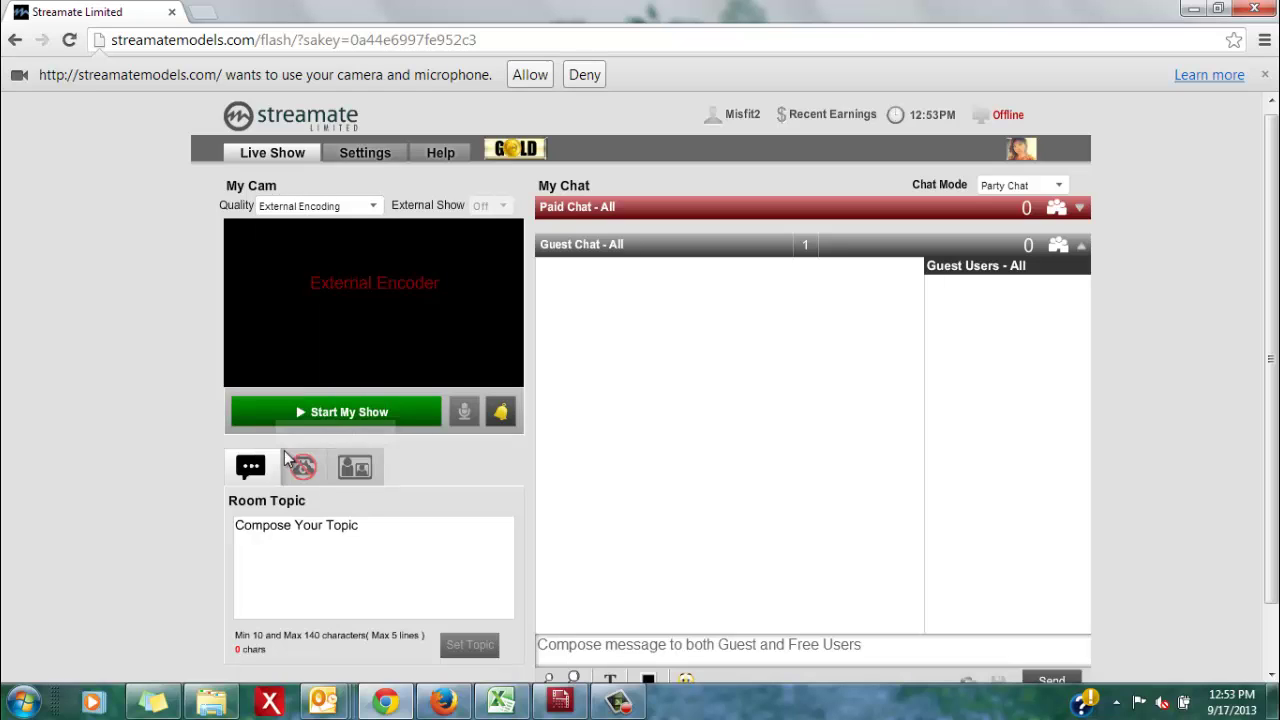
click(350, 416)
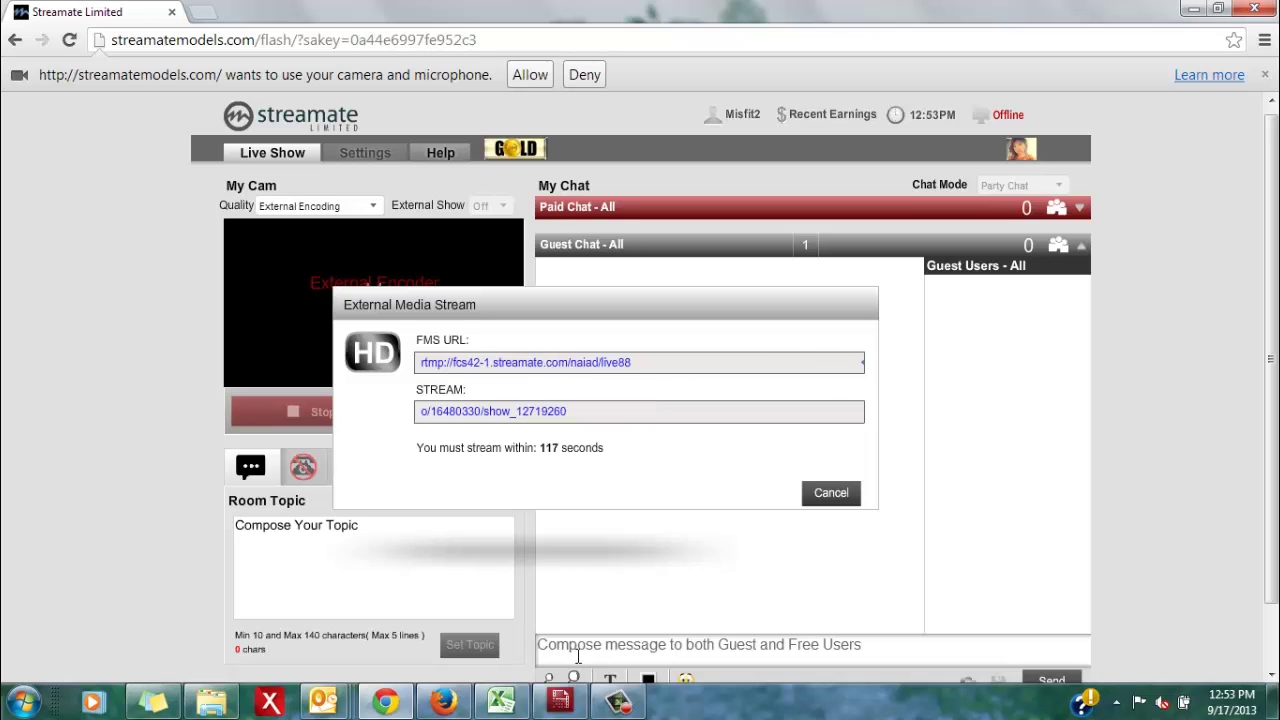
key(alt+Tab)
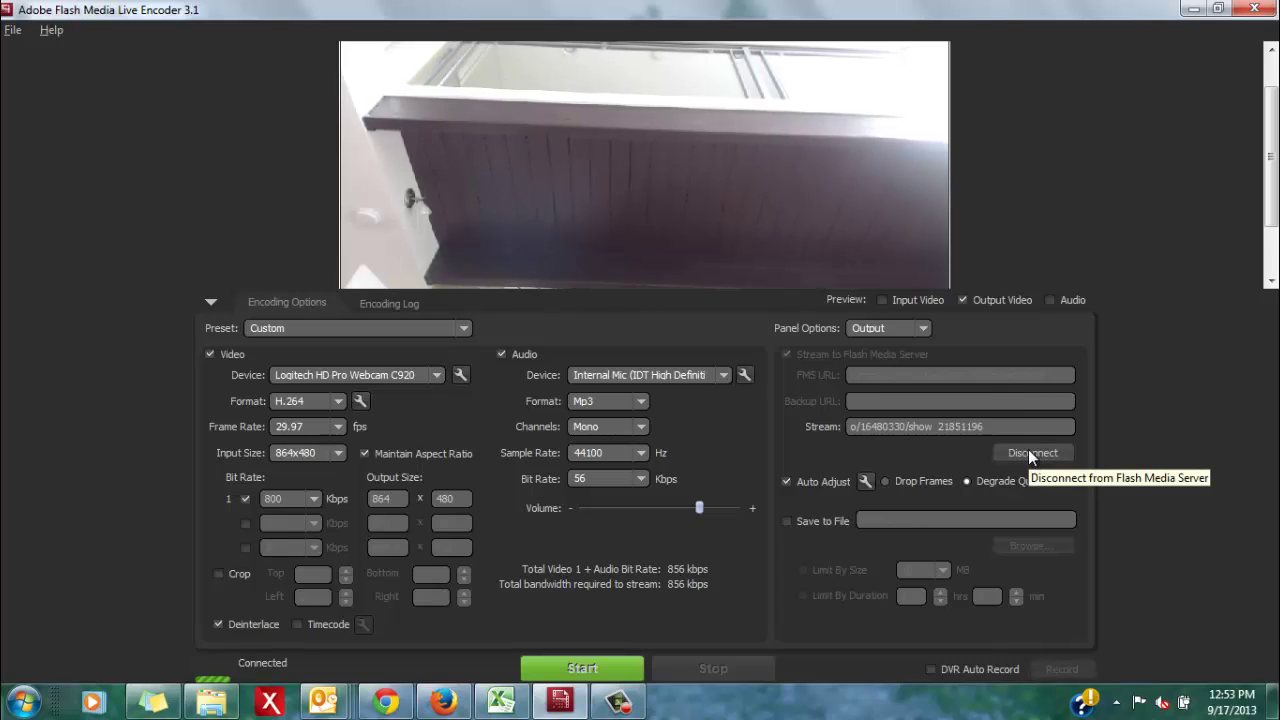
Disconnect, clear the old URL and stream name, and paste the new URL rtmp://fcs42-1.streamate.com/naiad/live88
click(1028, 449)
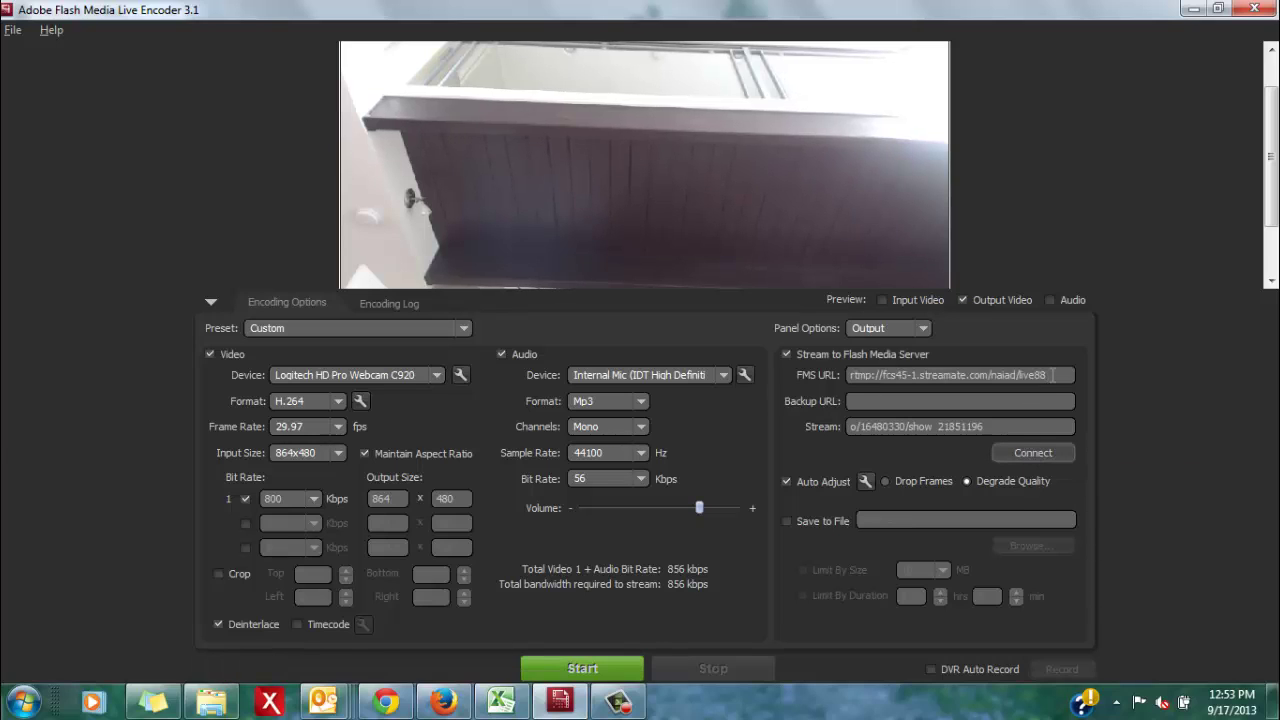
drag(1048, 376, 6, 433)
key(BackSpace)
key(Tab)
key(Tab)
key(BackSpace)
click(858, 375)
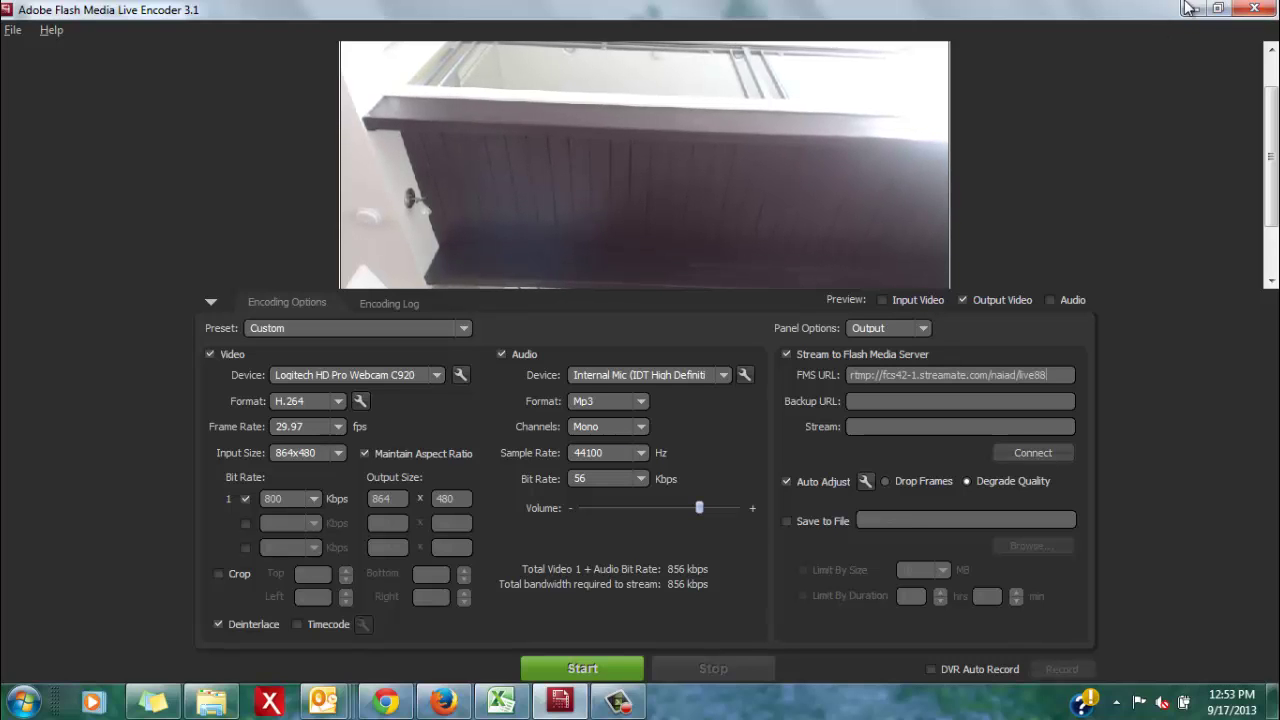
Paste Streamate's new stream name into the Stream field and start streaming
click(1194, 8)
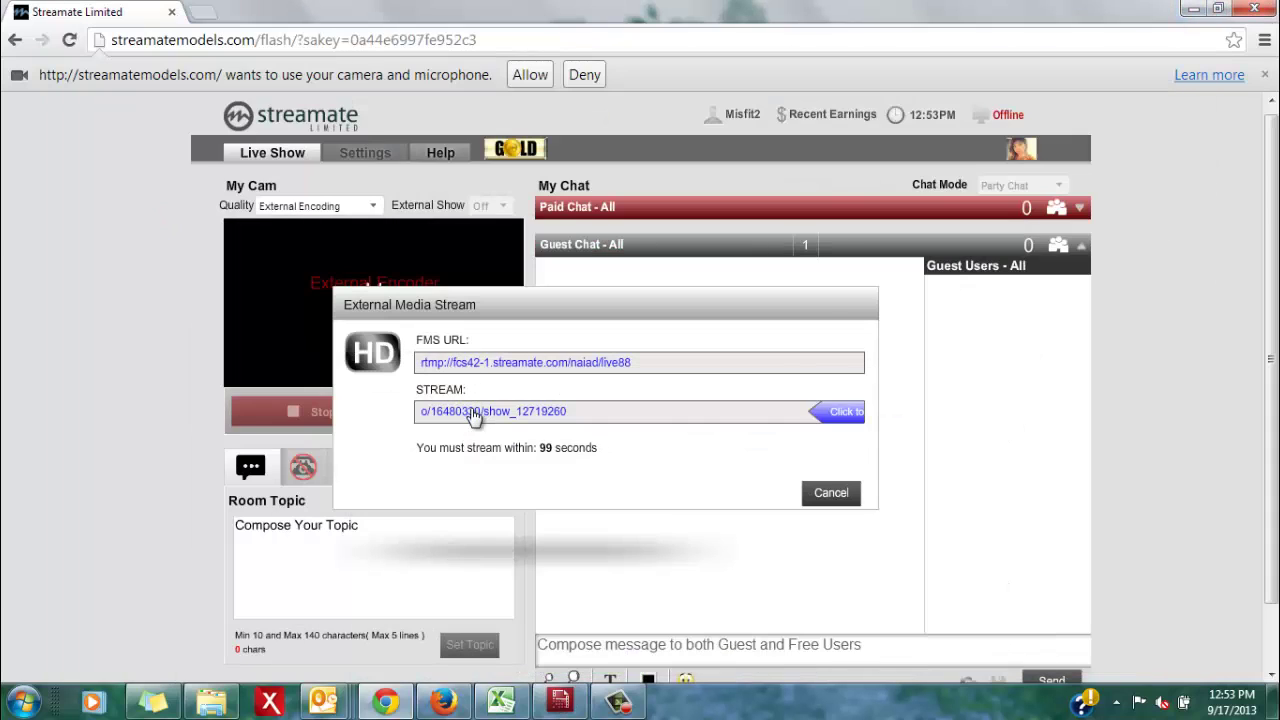
click(465, 410)
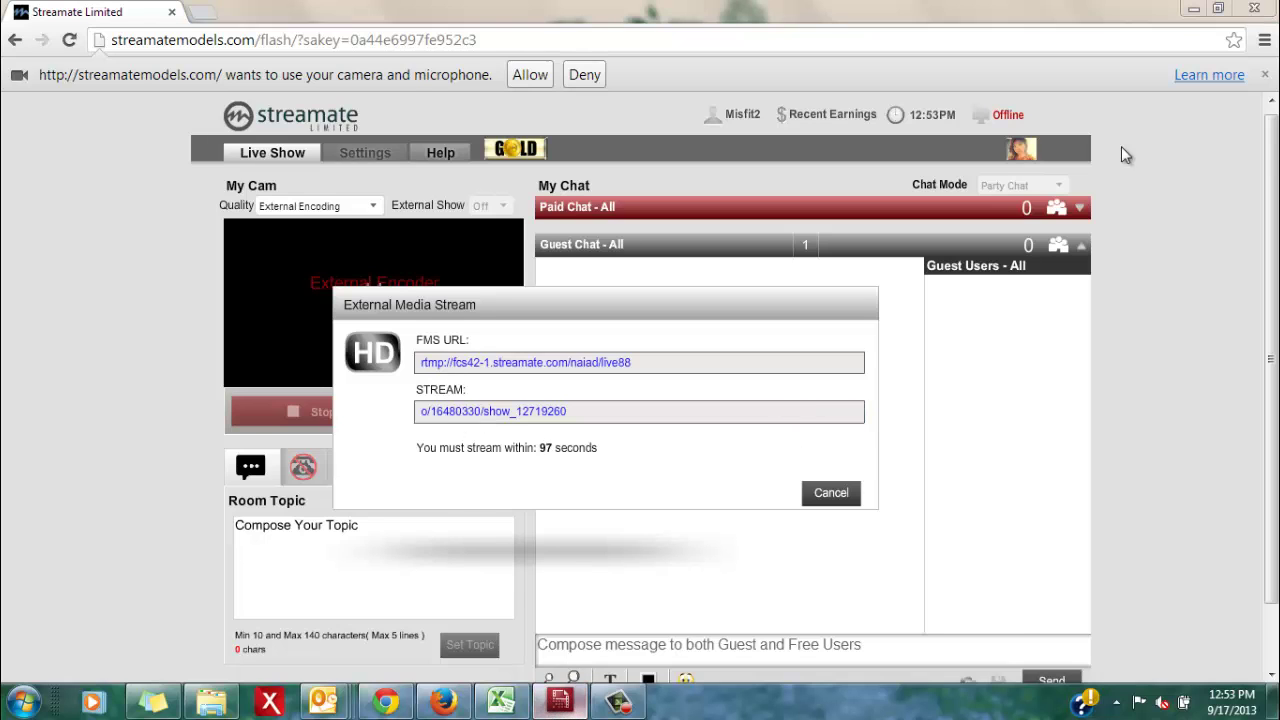
click(559, 702)
click(1020, 425)
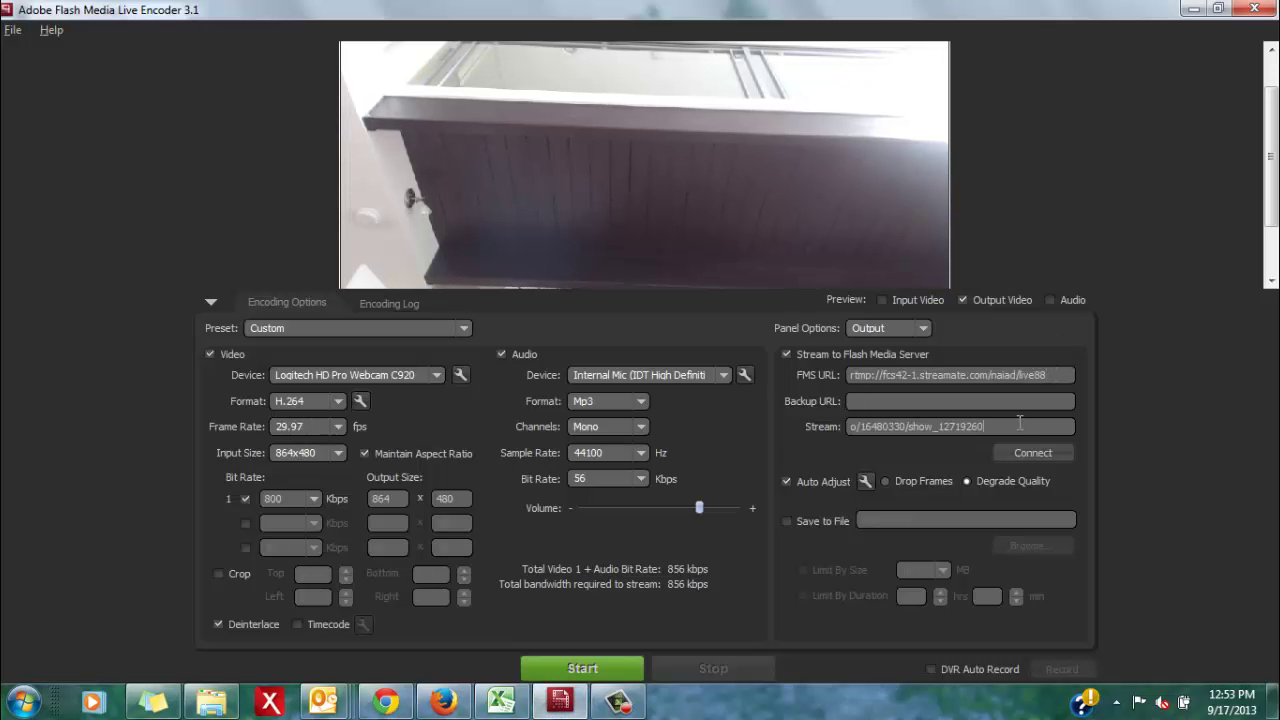
click(554, 662)
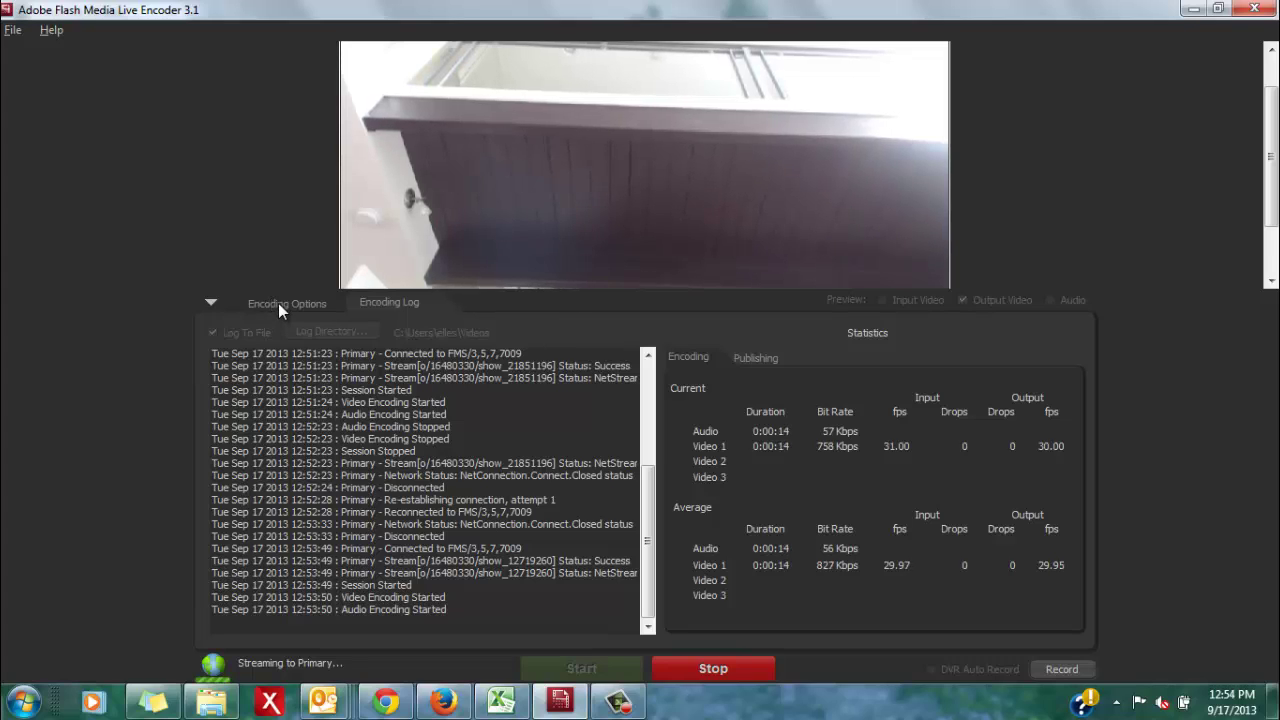
click(400, 302)
click(286, 303)
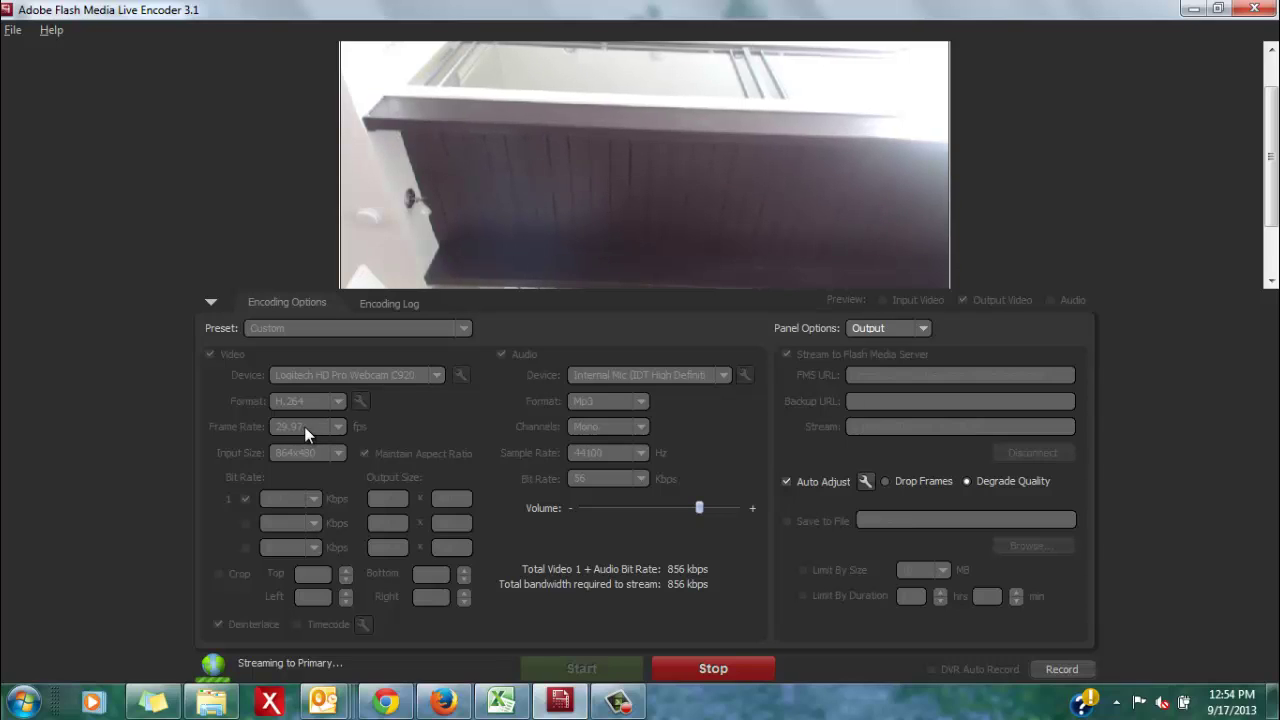
click(390, 302)
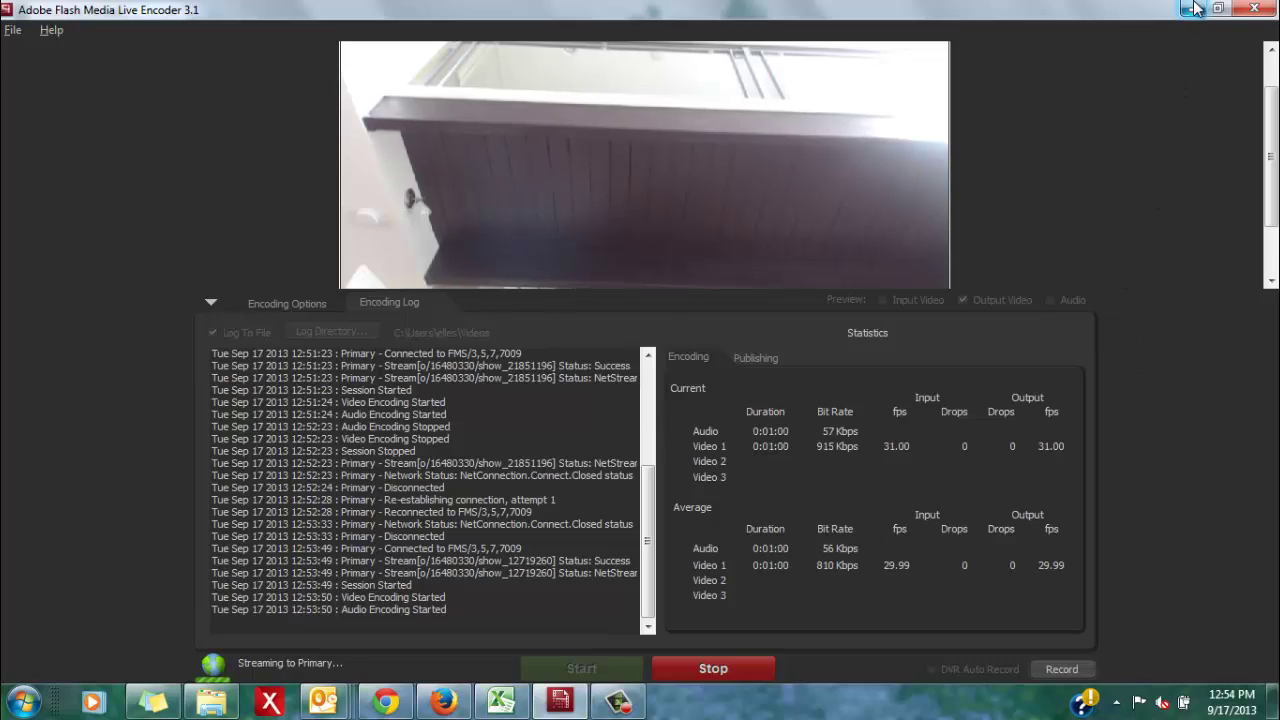
Stop the stream, keep External Encoding as Streamate's cam quality, and open then close the alert panel
click(742, 660)
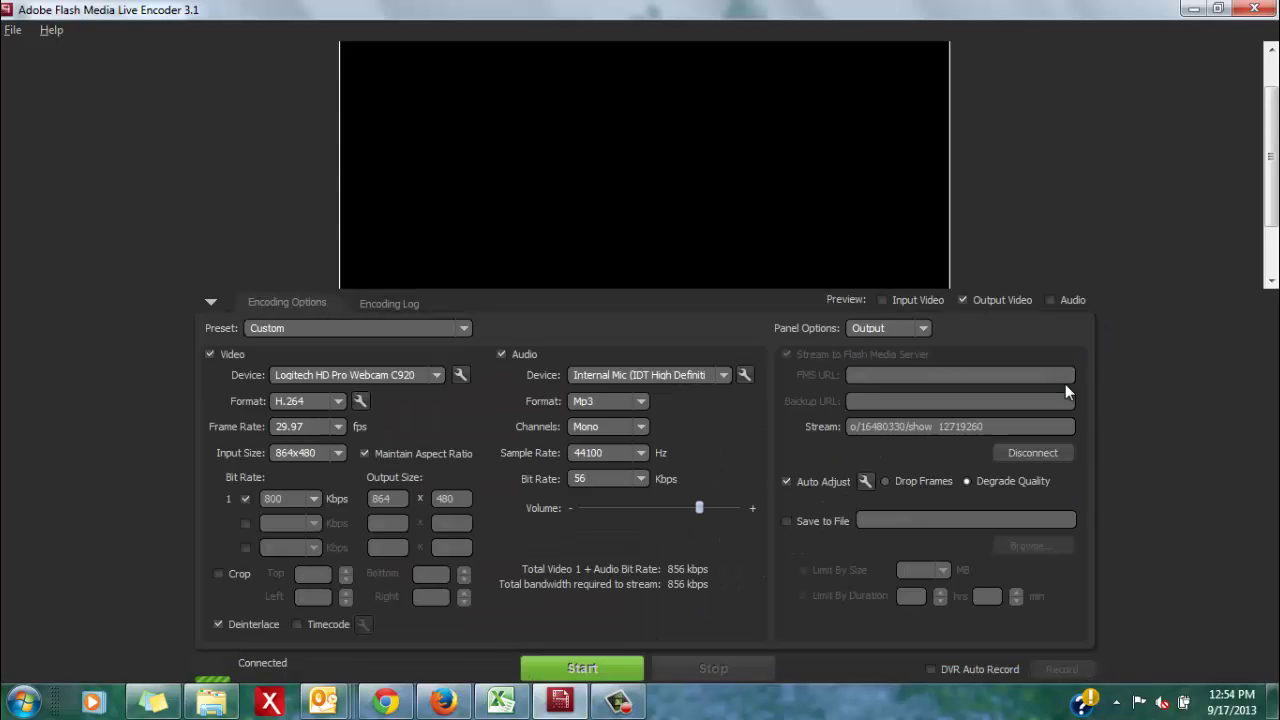
click(1189, 10)
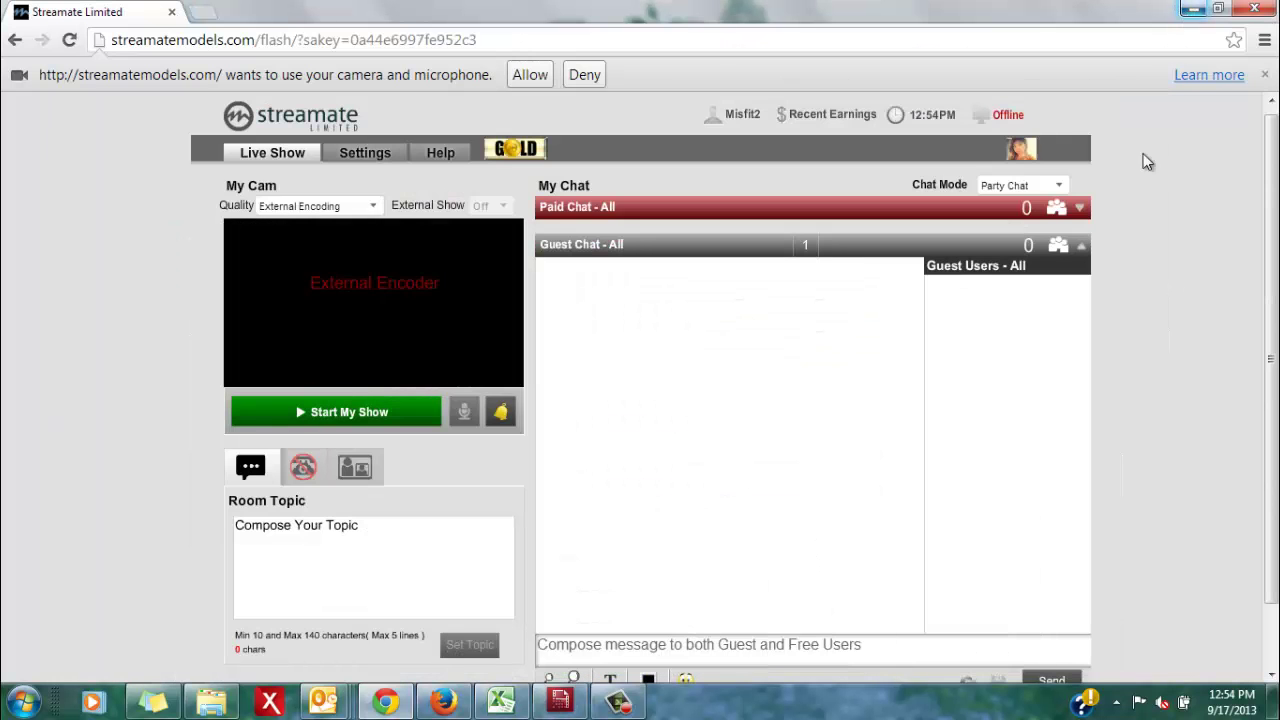
click(360, 207)
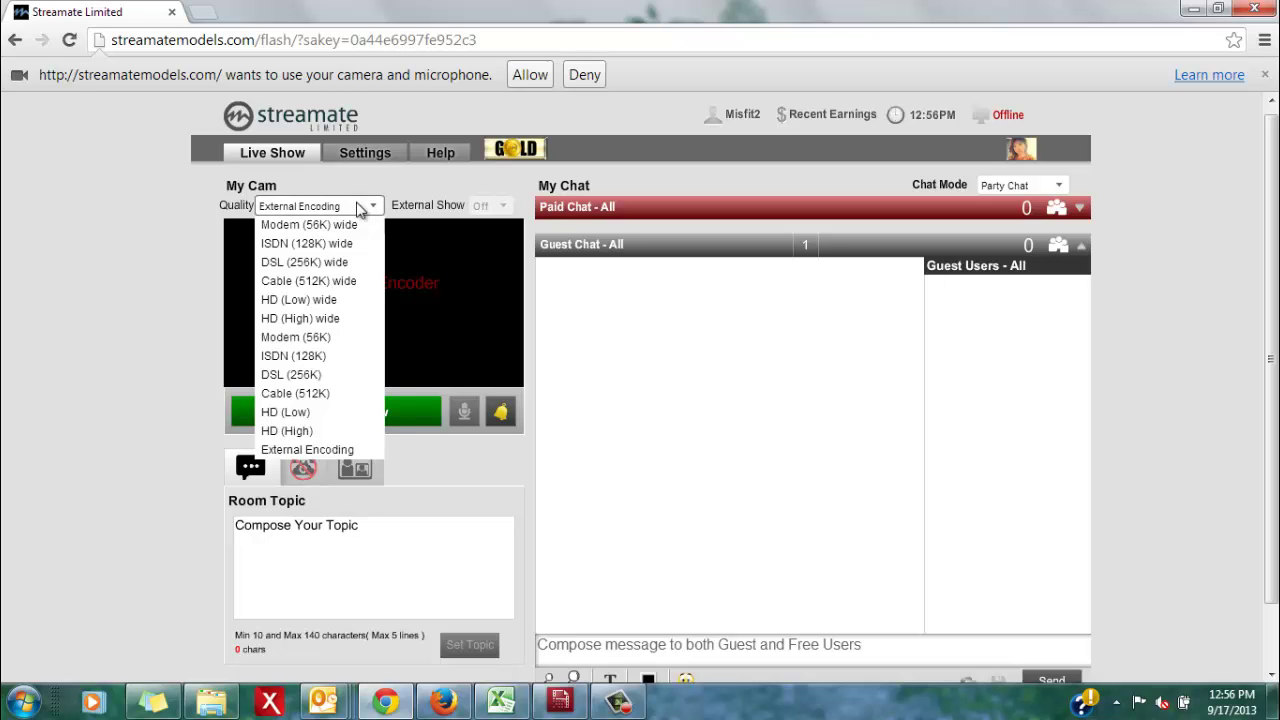
click(295, 446)
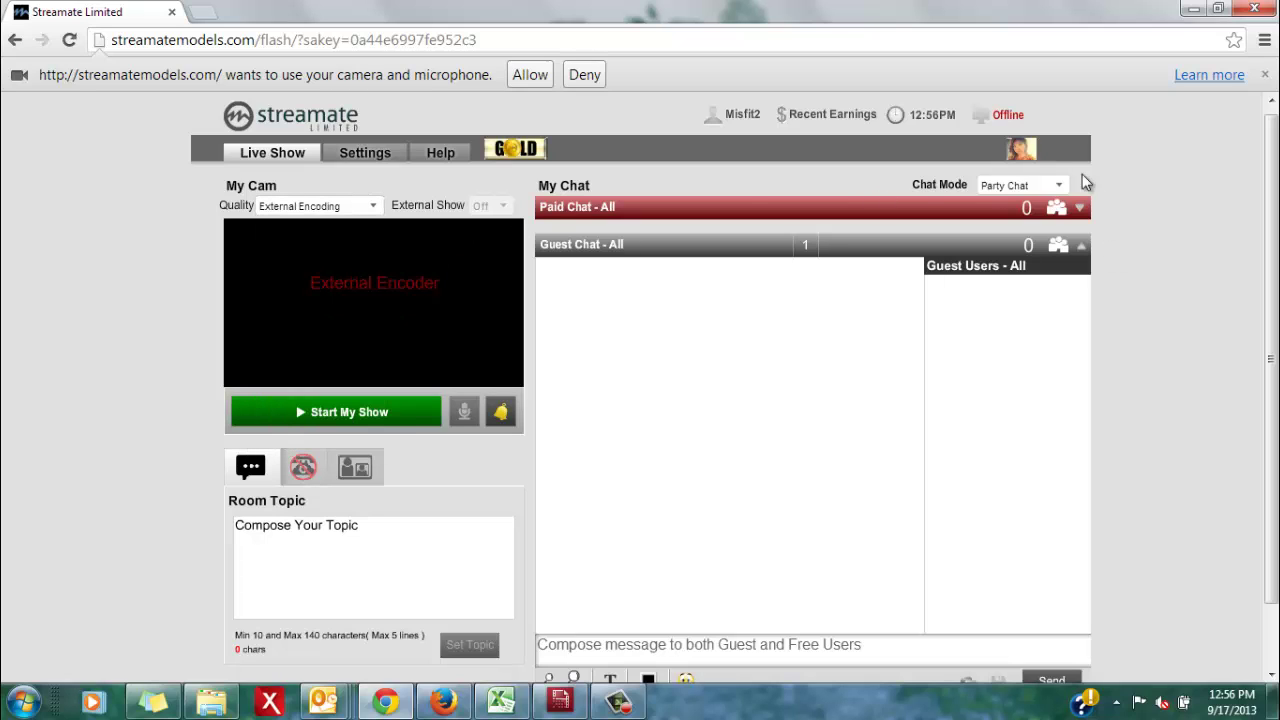
click(503, 422)
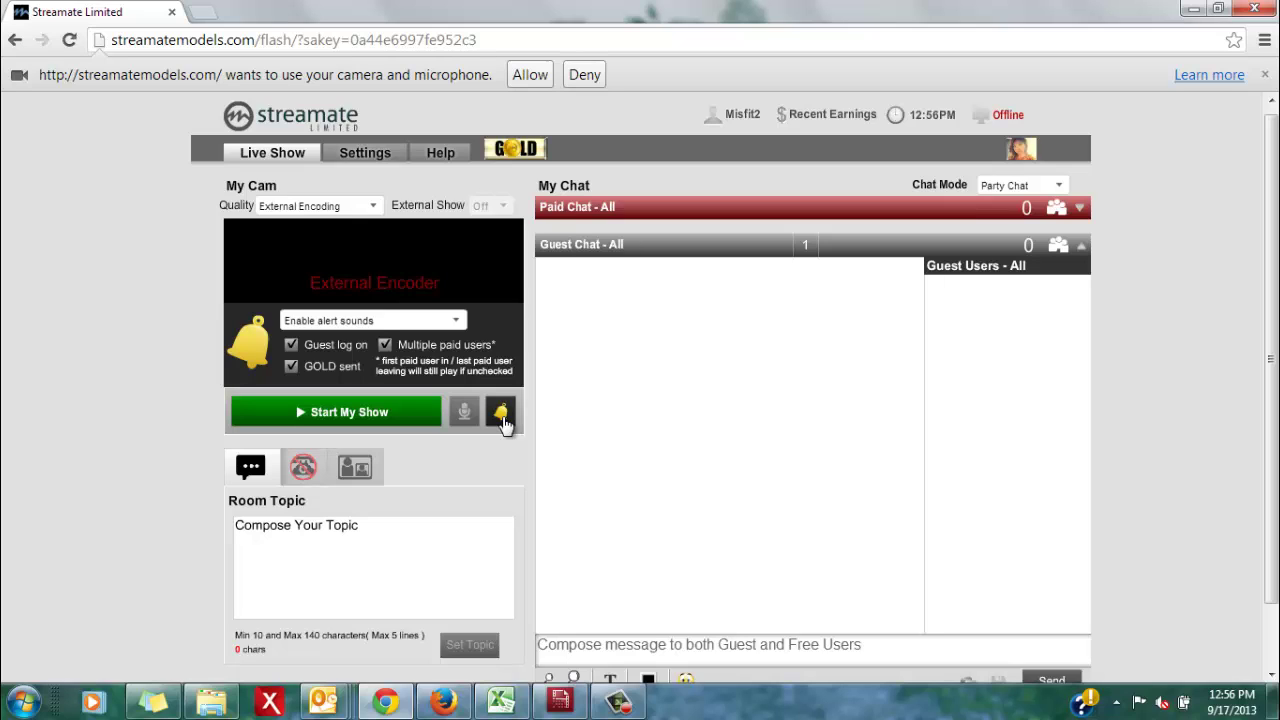
click(502, 418)
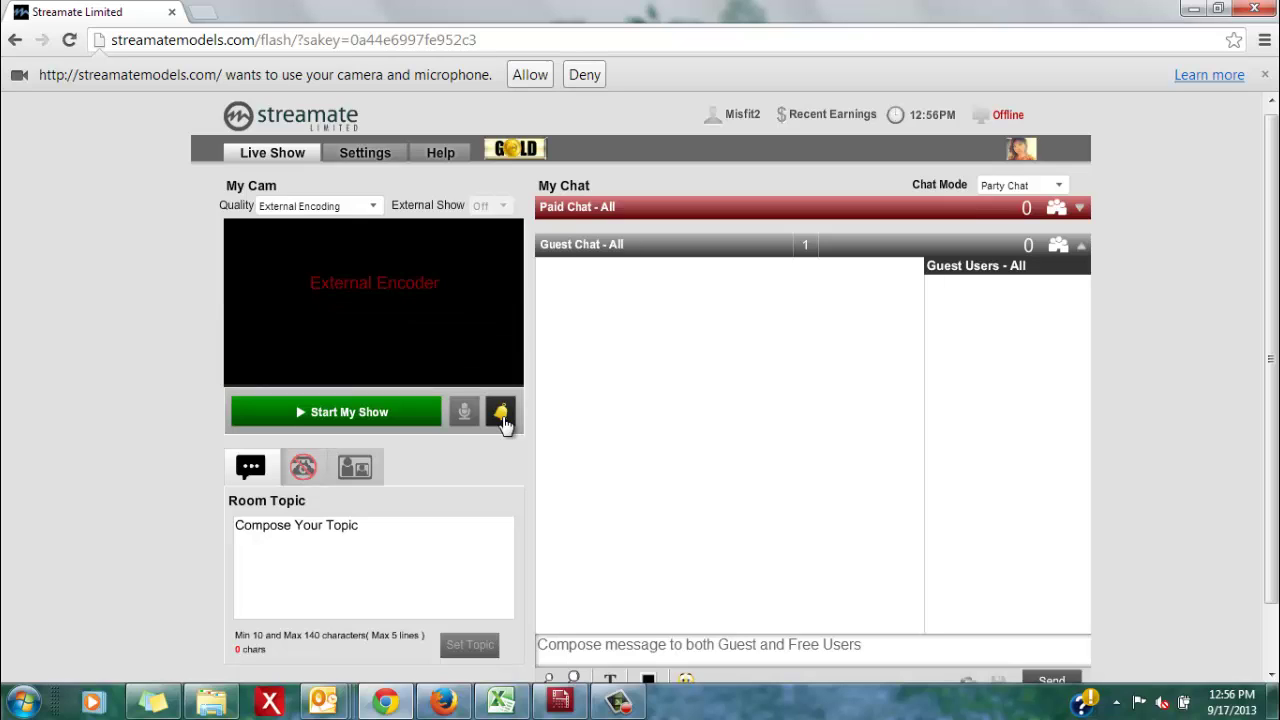
On Streamate's Settings page, set default quality to External Encoding and default chat type to Party Chat
click(362, 156)
click(284, 354)
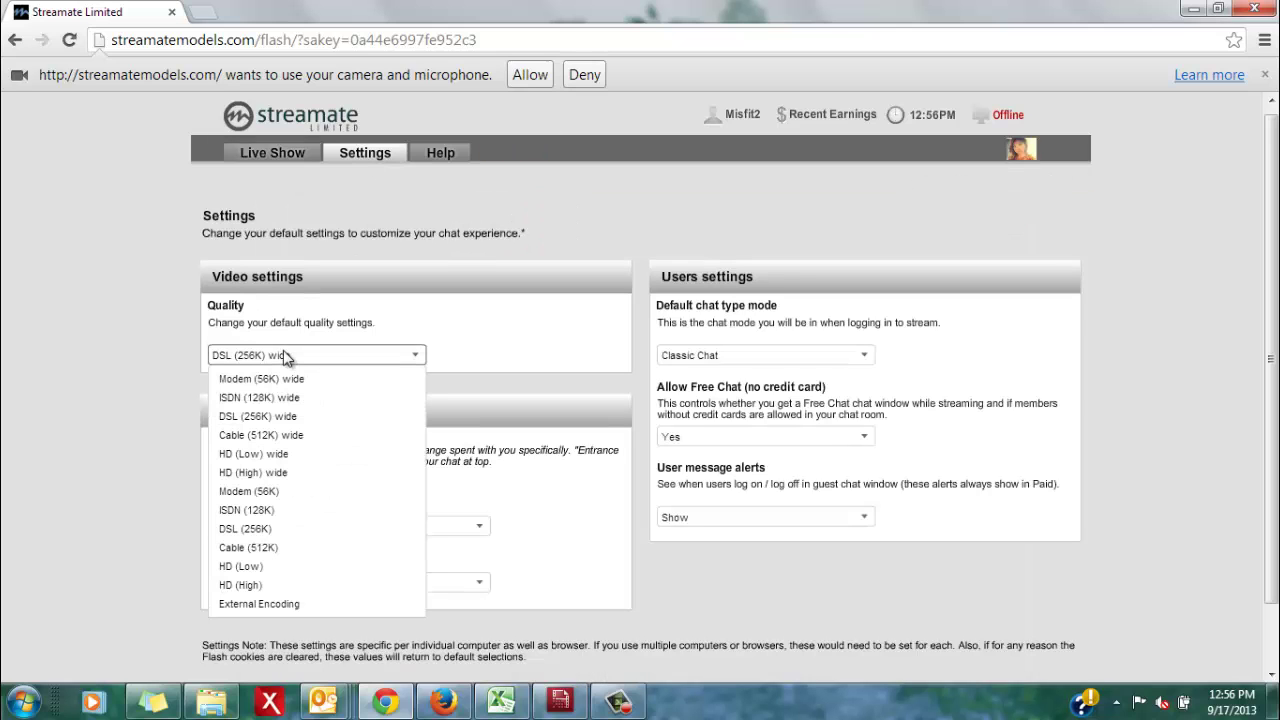
click(295, 604)
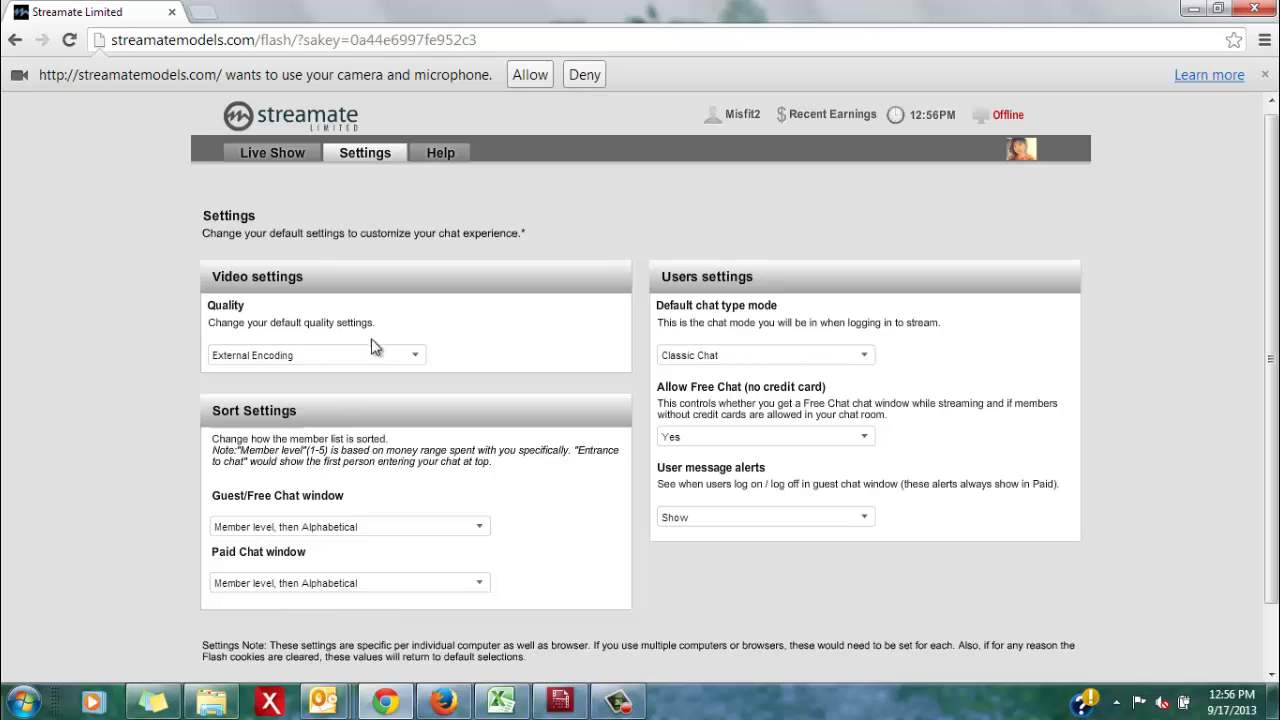
click(798, 360)
click(777, 398)
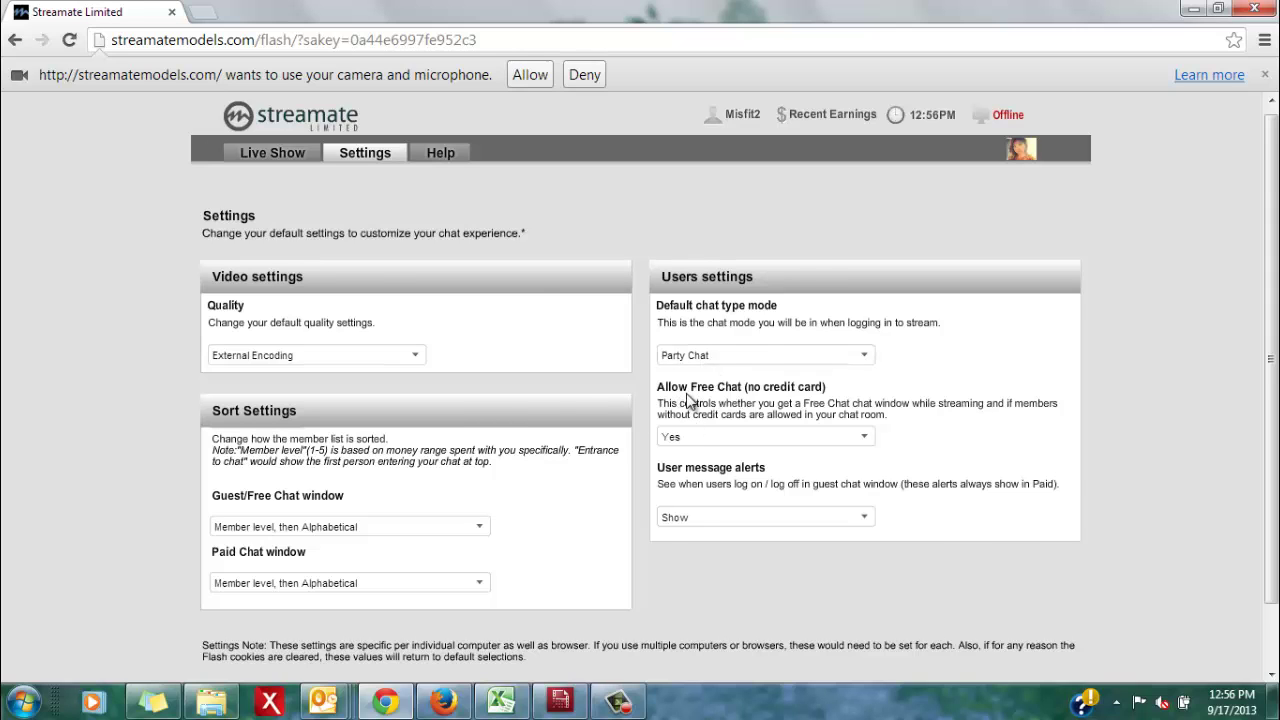